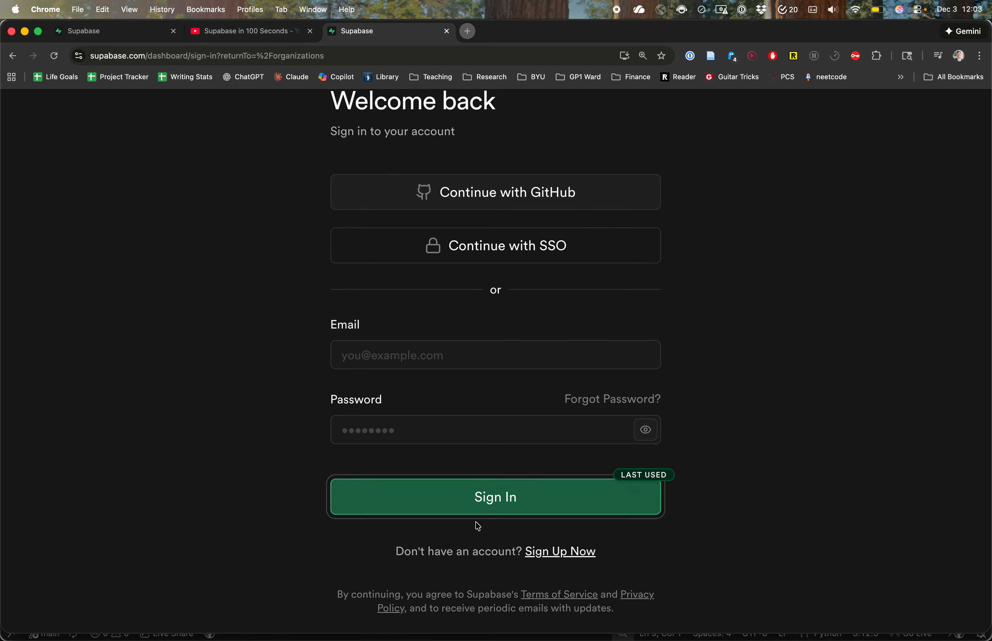
Step: Go to the sign-up page and register a new account, filling in the account e-mail
drag(419, 555, 517, 556)
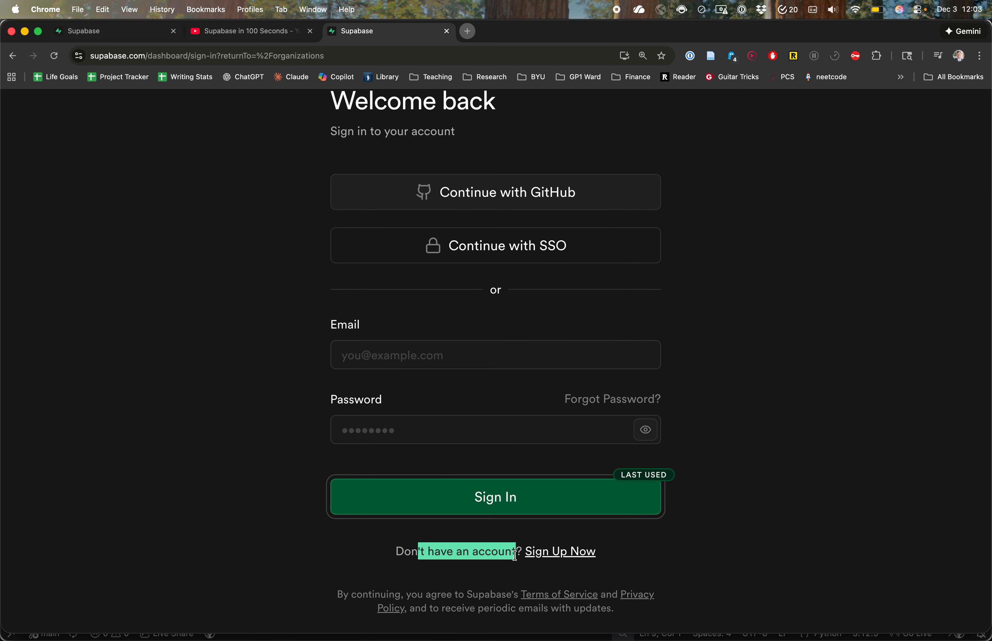
click(557, 557)
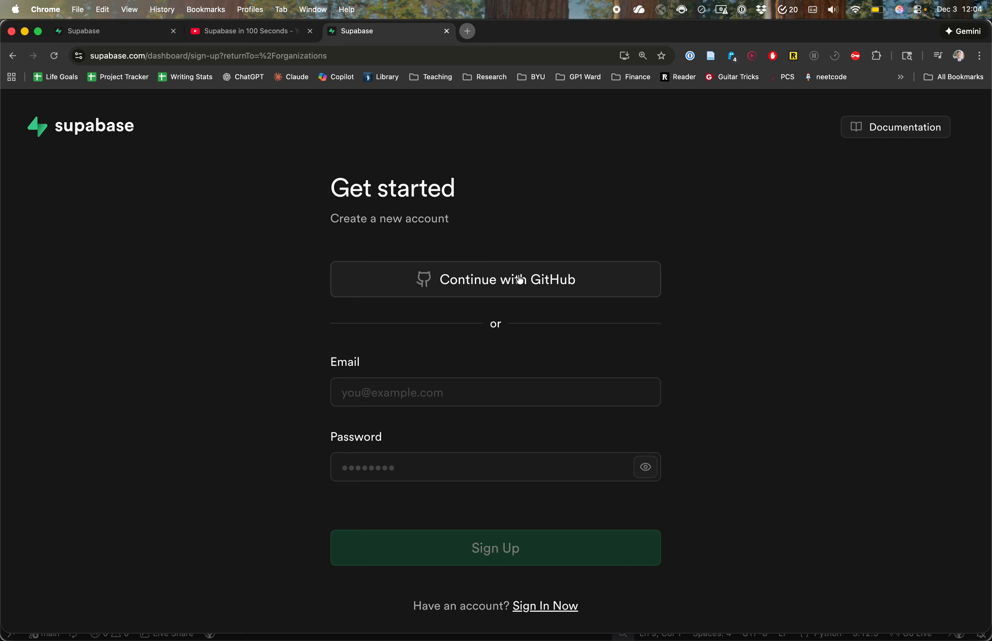
click(396, 390)
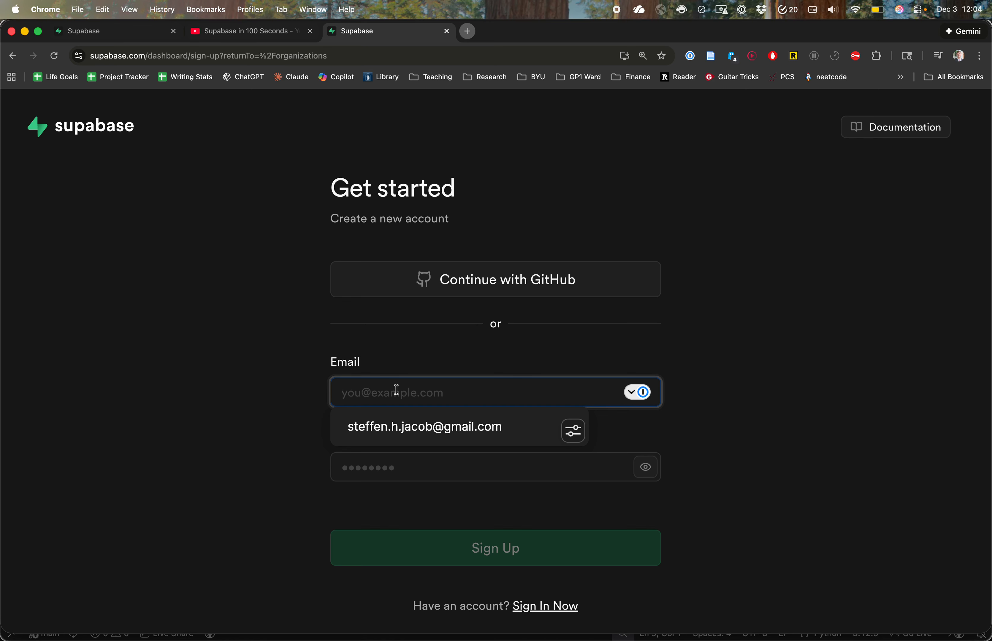
click(401, 427)
scroll(479, 458, down, 4)
click(524, 491)
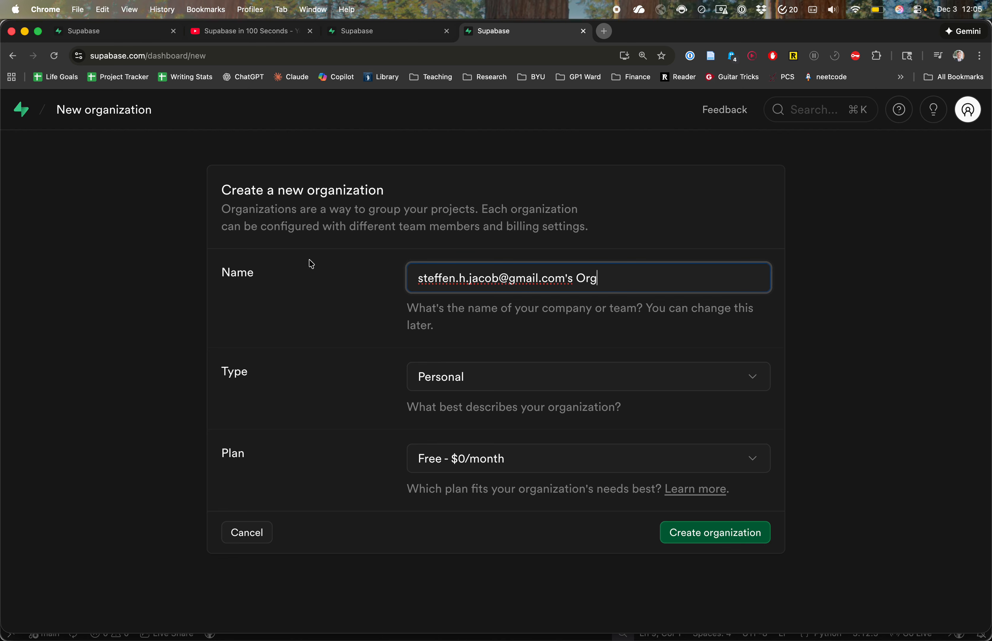
Step: Create an organization named IS 303, keeping the Personal type and the Free - $0/month plan
drag(618, 276, 282, 276)
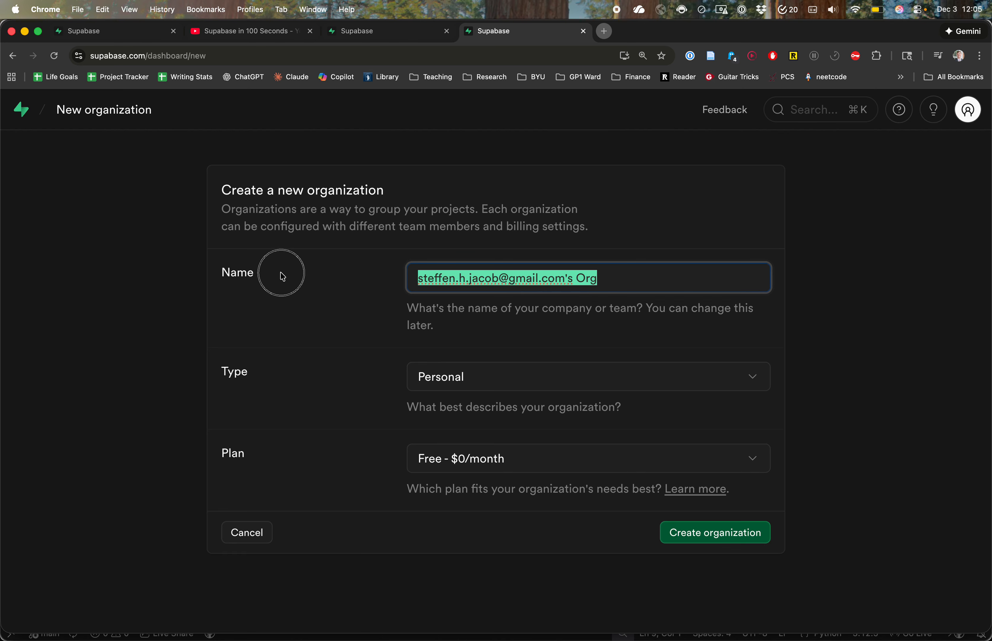
text(IS 303)
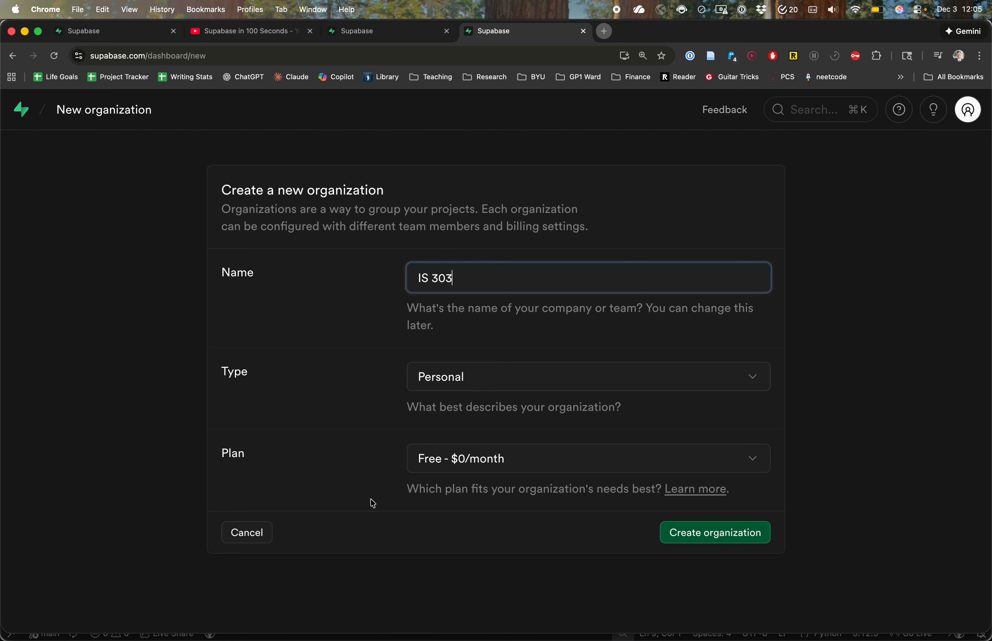
click(701, 536)
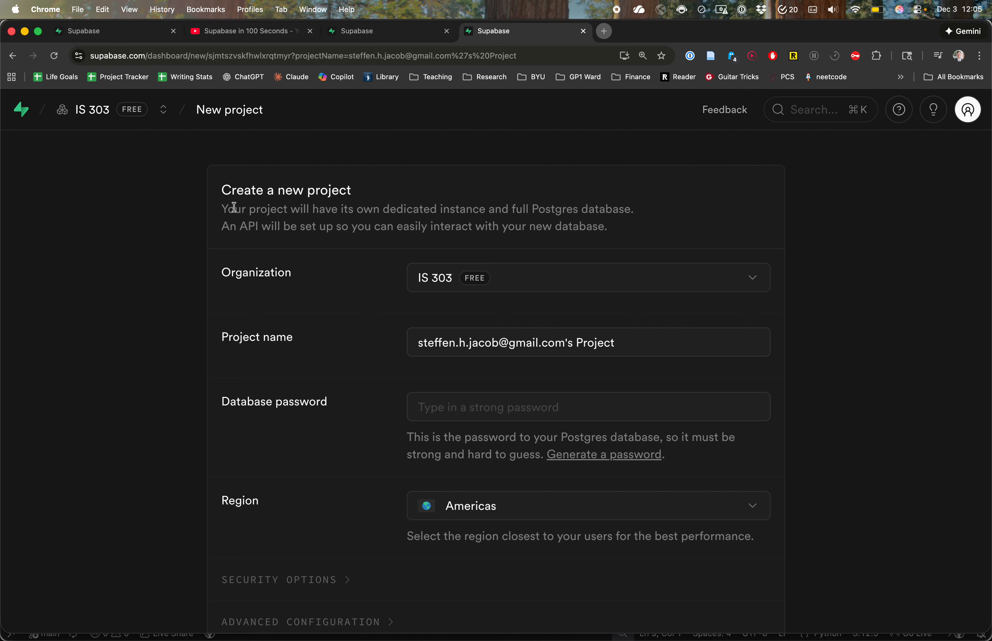
Step: Create a new project named project4 in the IS 303 organization, with Americas as the region
scroll(244, 194, down, 2)
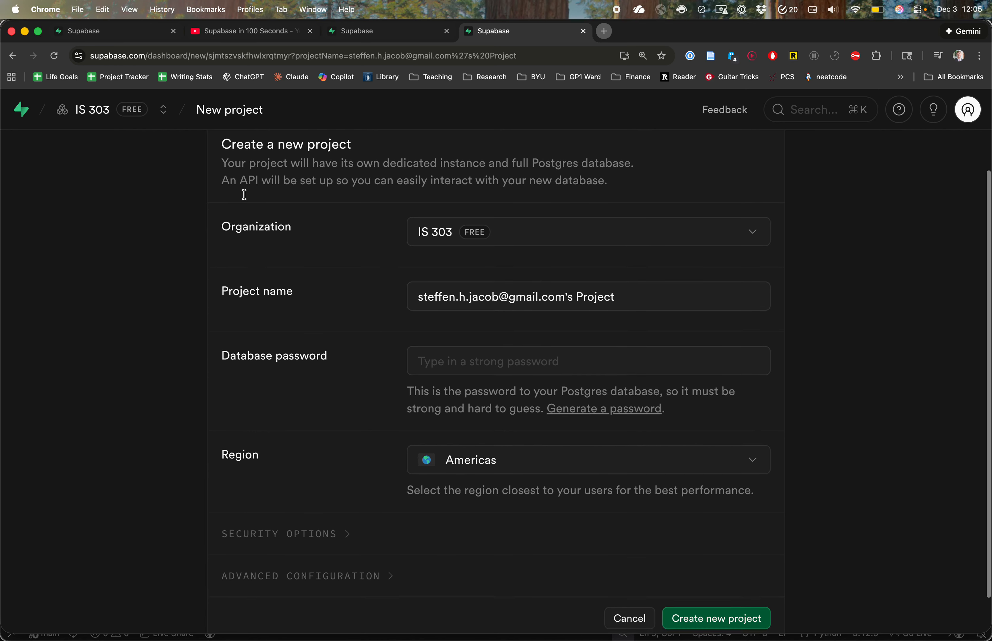
scroll(244, 194, up, 2)
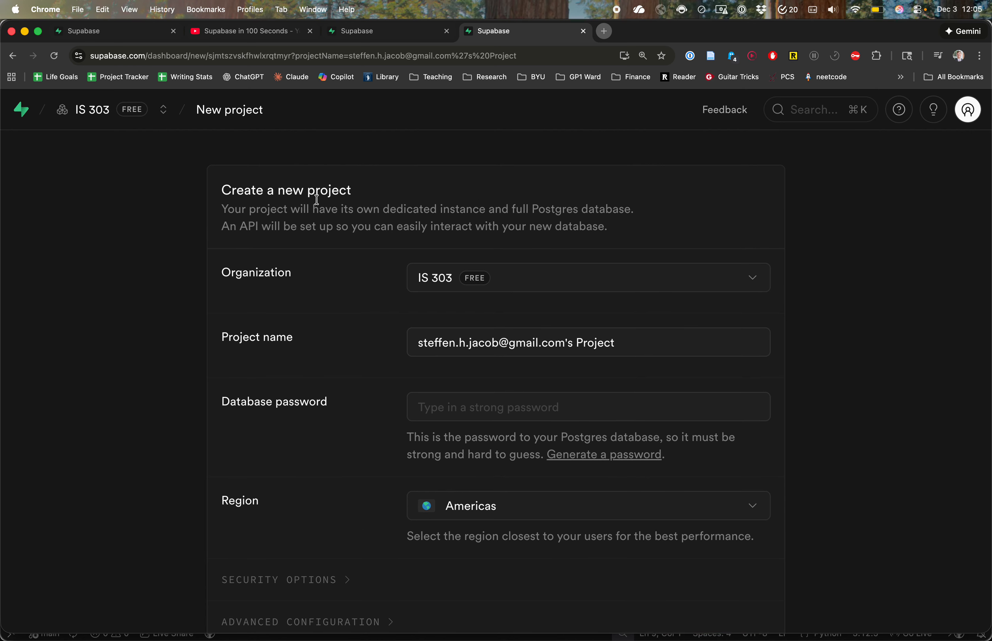
scroll(332, 286, down, 2)
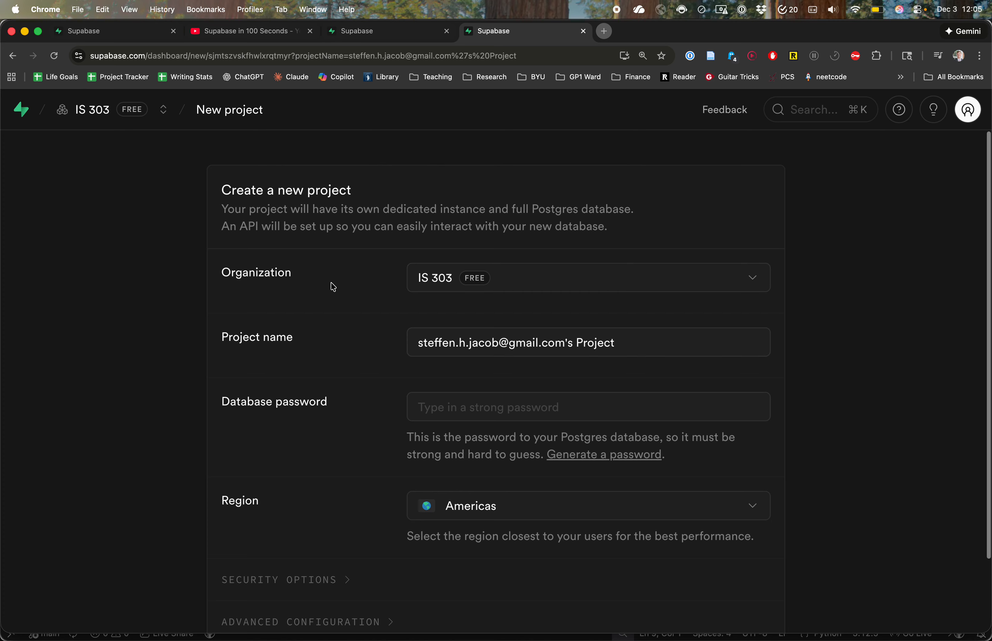
scroll(333, 287, down, 2)
drag(627, 268, 345, 272)
text(projec)
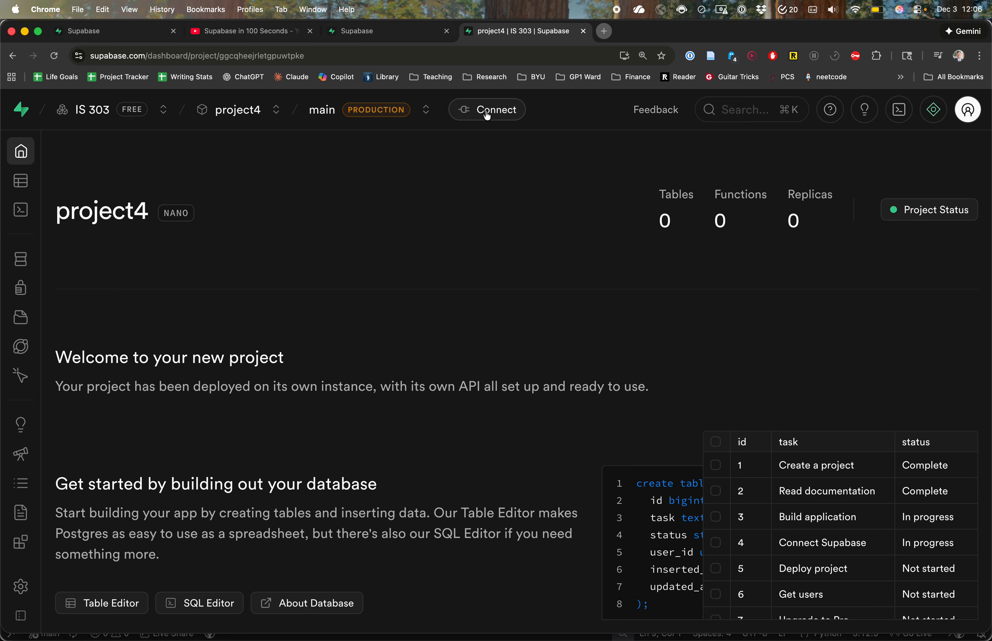
Step: Open project4's connection details, set the connection method to Session pooler and expand its parameters
click(488, 116)
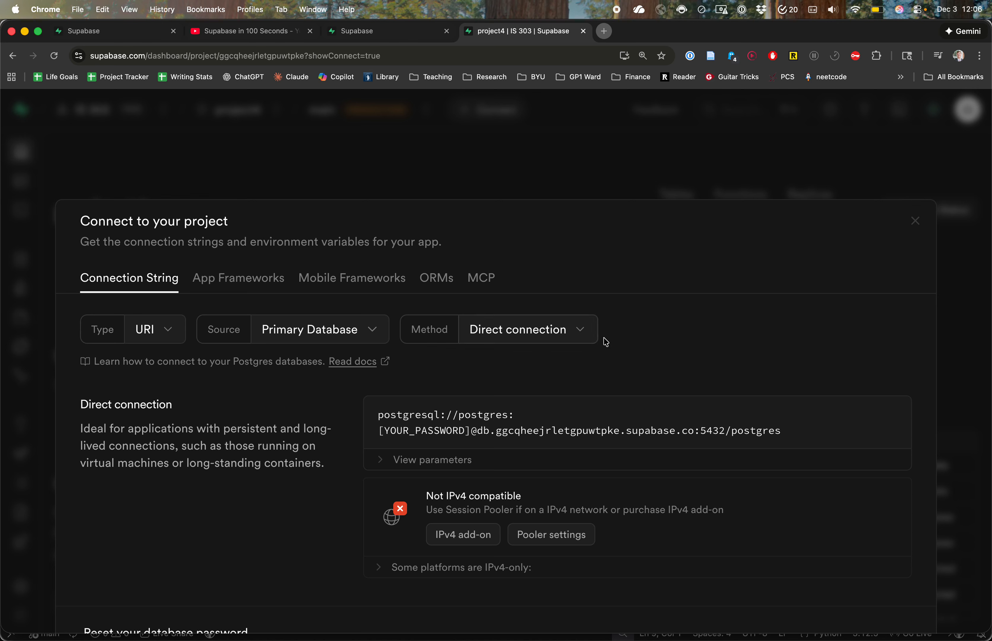
click(579, 334)
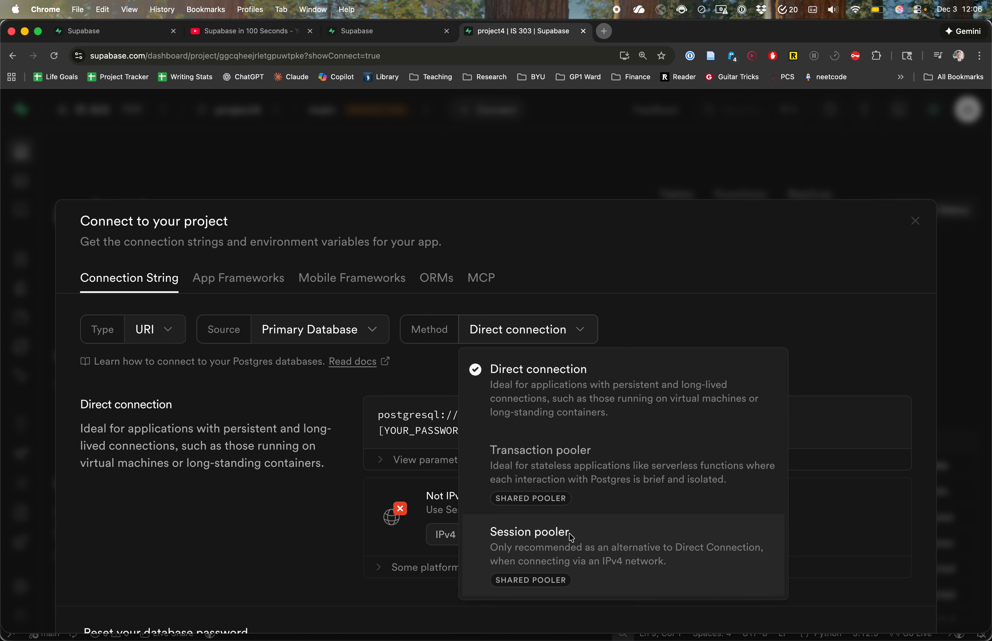
click(543, 547)
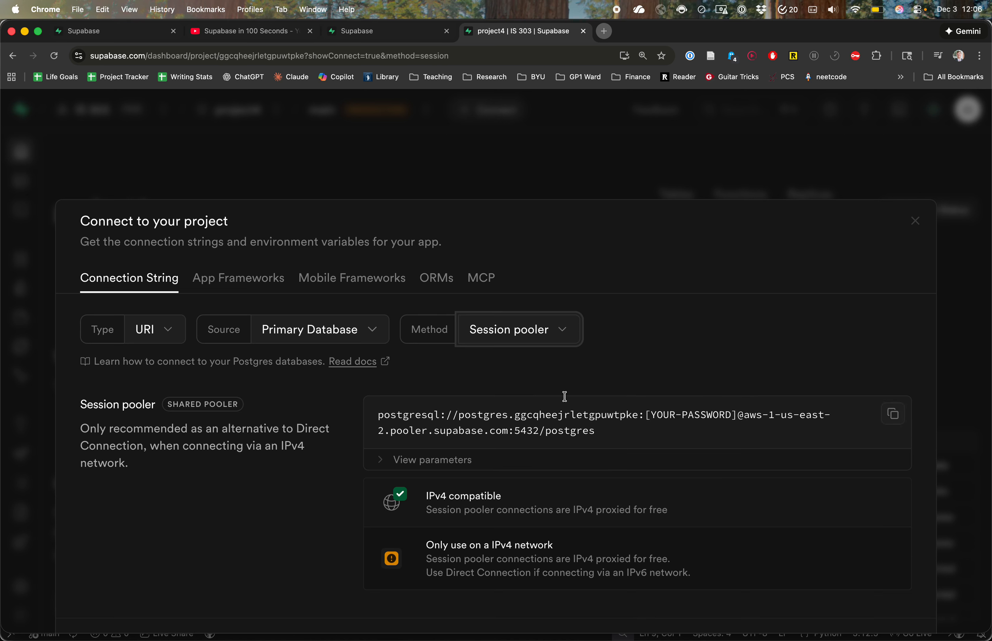
click(381, 462)
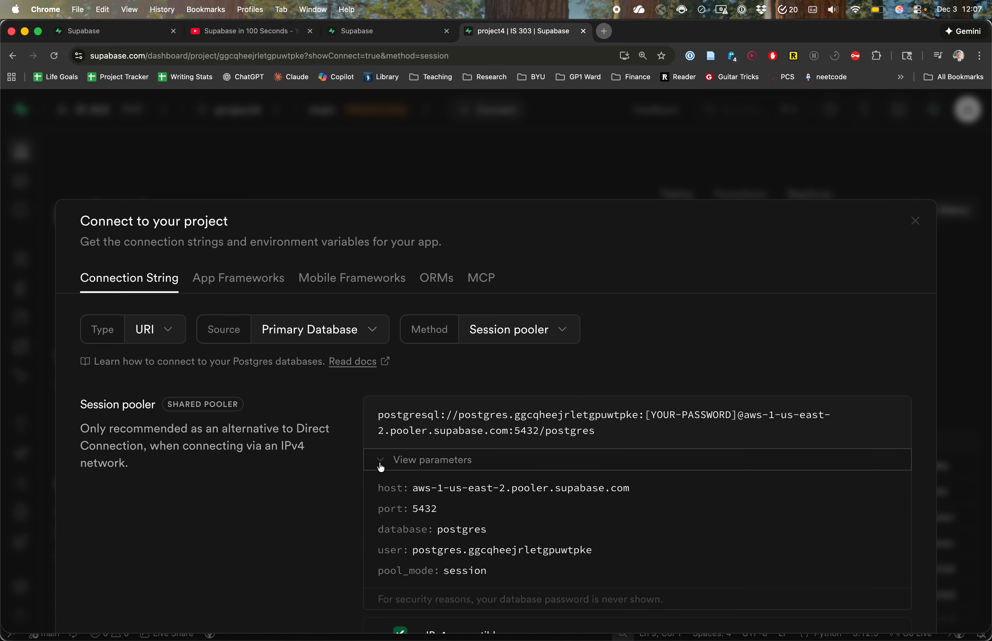
Step: Review the session pooler's host, port, database and user parameters
scroll(353, 492, down, 3)
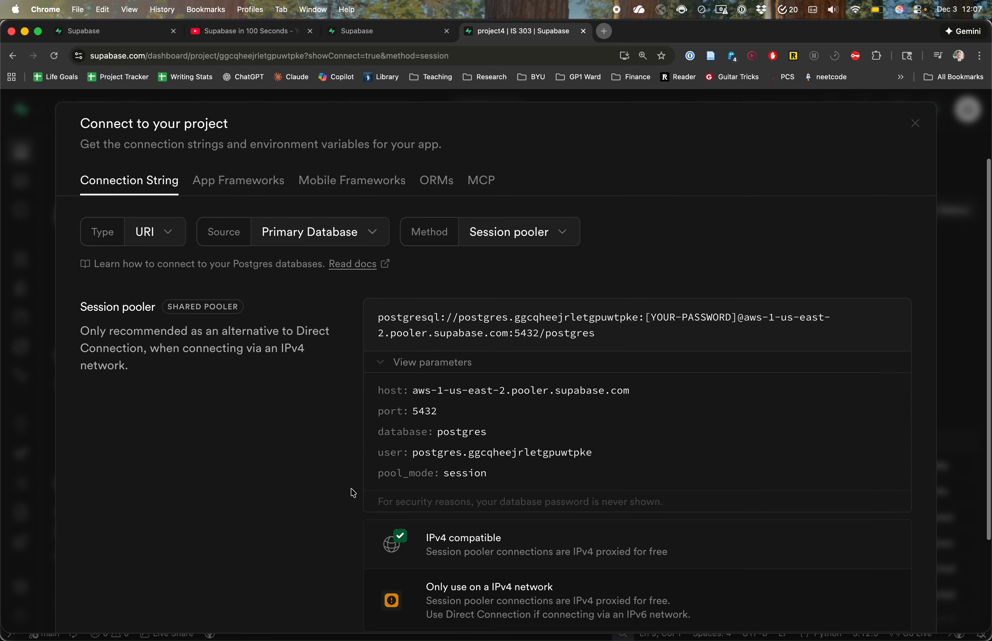
drag(419, 390, 584, 389)
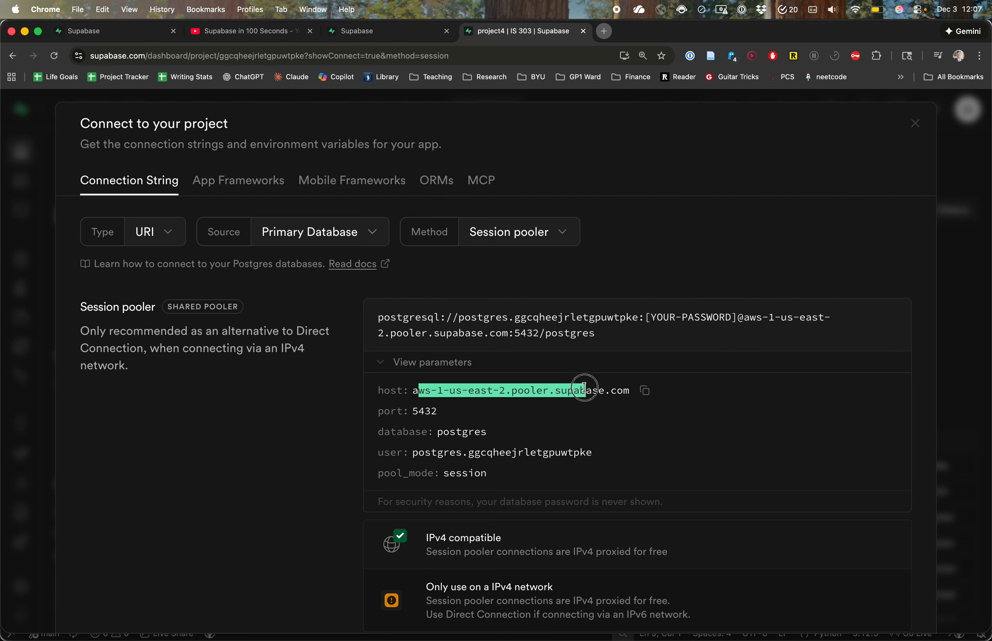
drag(410, 412, 489, 432)
drag(414, 453, 521, 456)
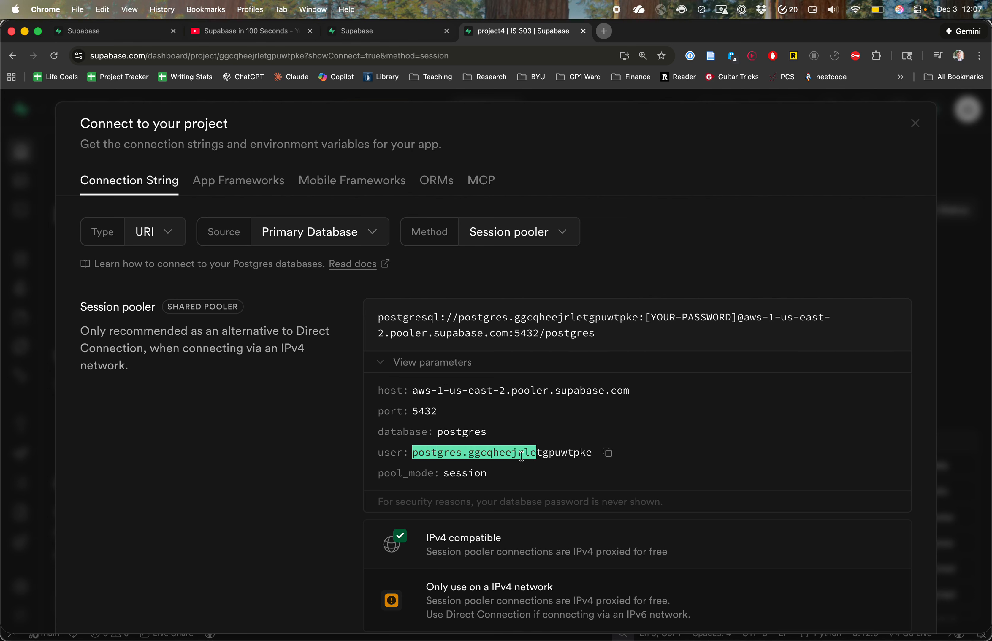
click(478, 470)
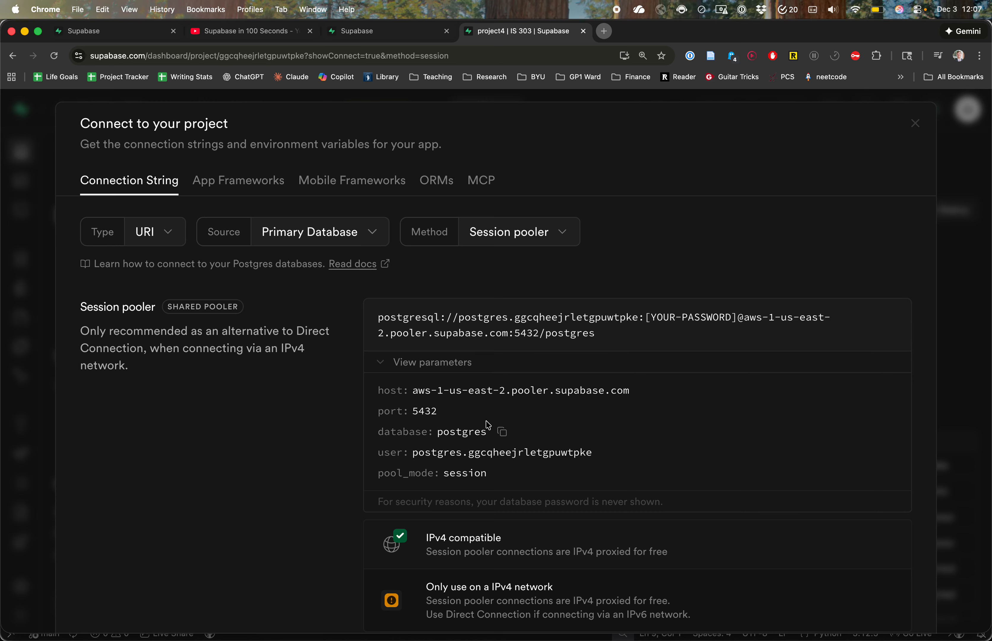
Step: Switch to VS Code and open the preview of README.md in the hair salon project
key(alt+Tab)
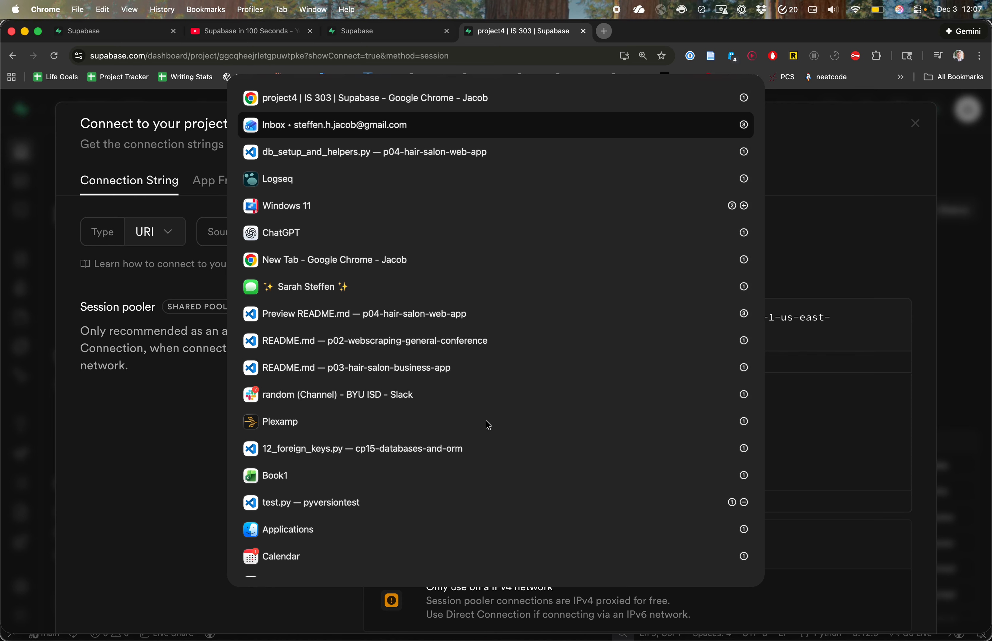
key(alt+Tab)
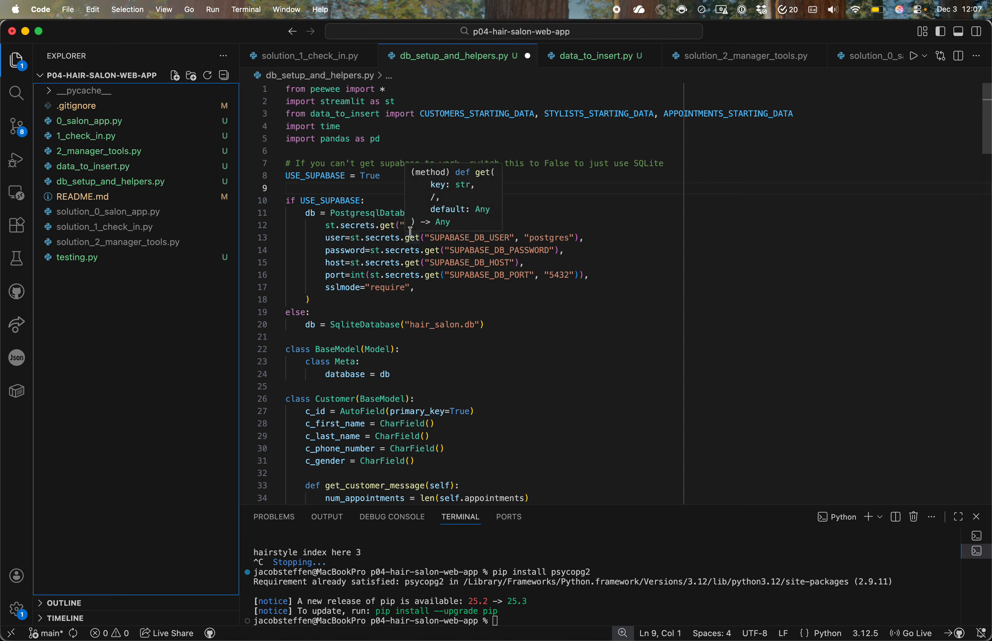
right_click(71, 196)
click(96, 203)
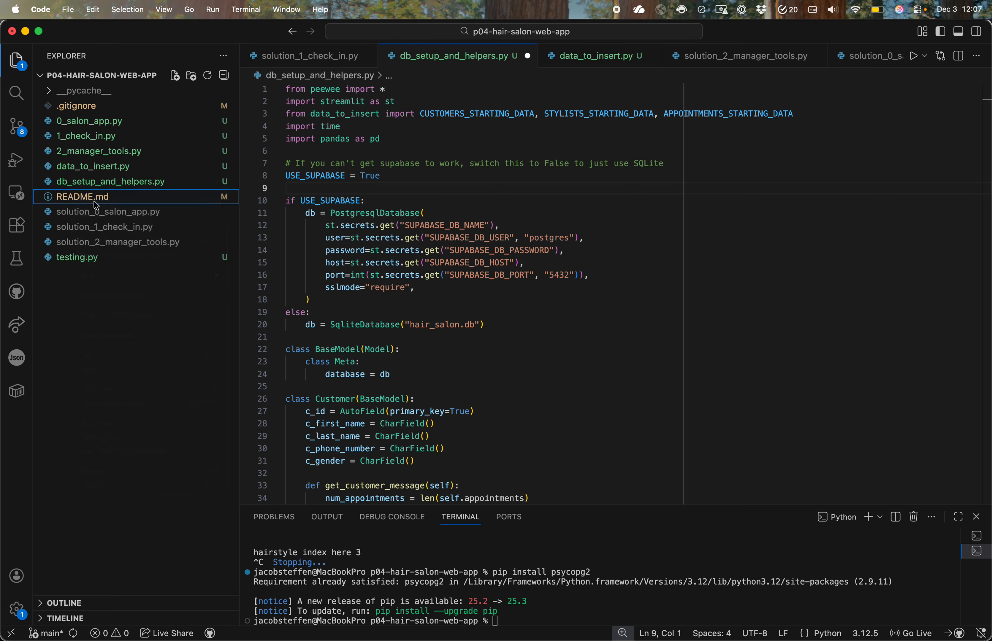
Step: Copy the five-line SUPABASE_DB settings template from the README's secrets.toml instructions
scroll(359, 258, down, 10)
scroll(359, 258, down, 15)
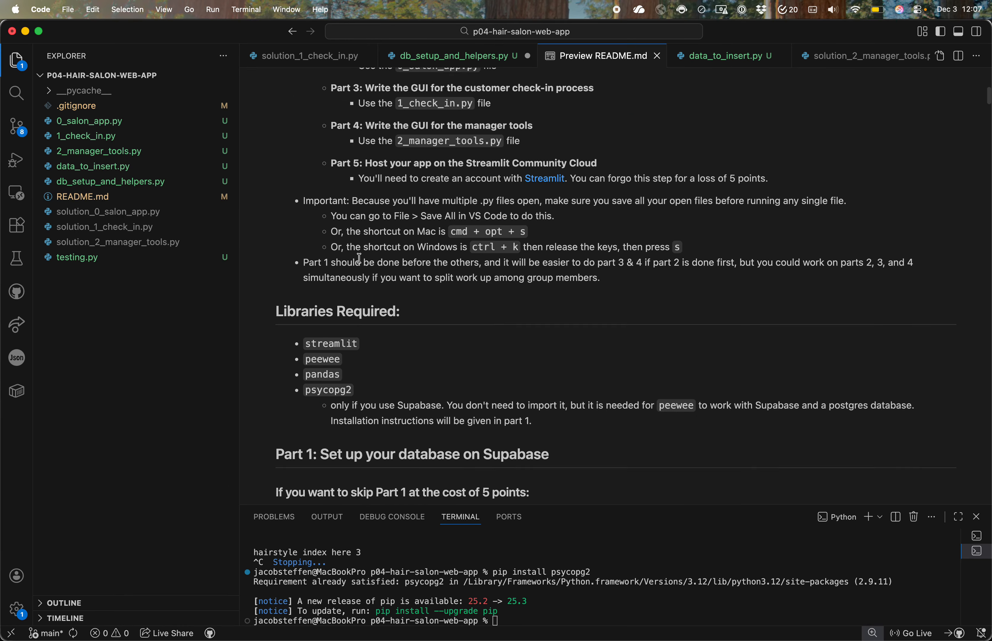
scroll(359, 259, down, 5)
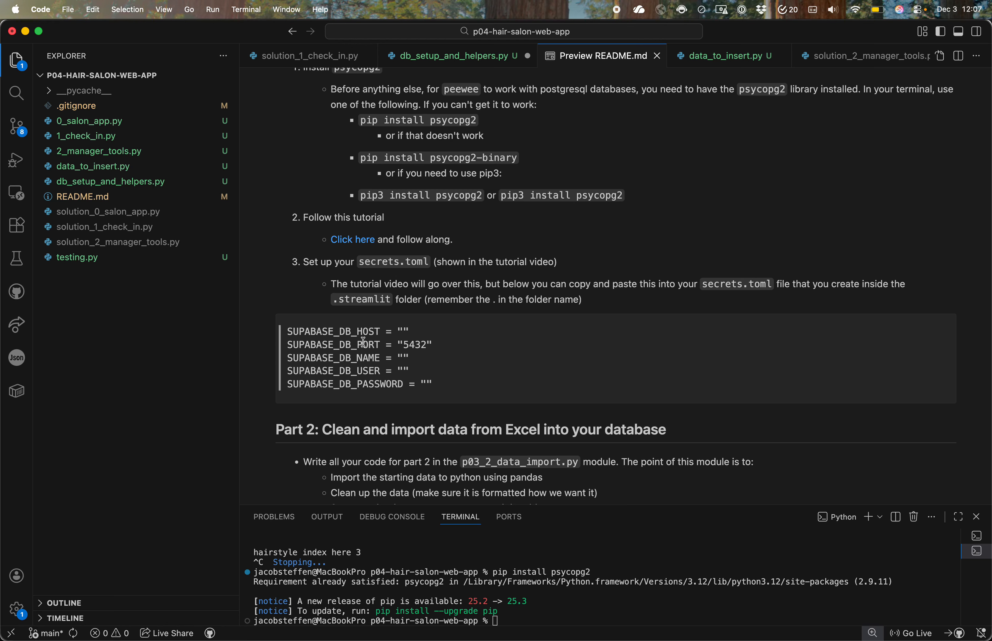
drag(365, 263, 429, 263)
drag(446, 391, 290, 329)
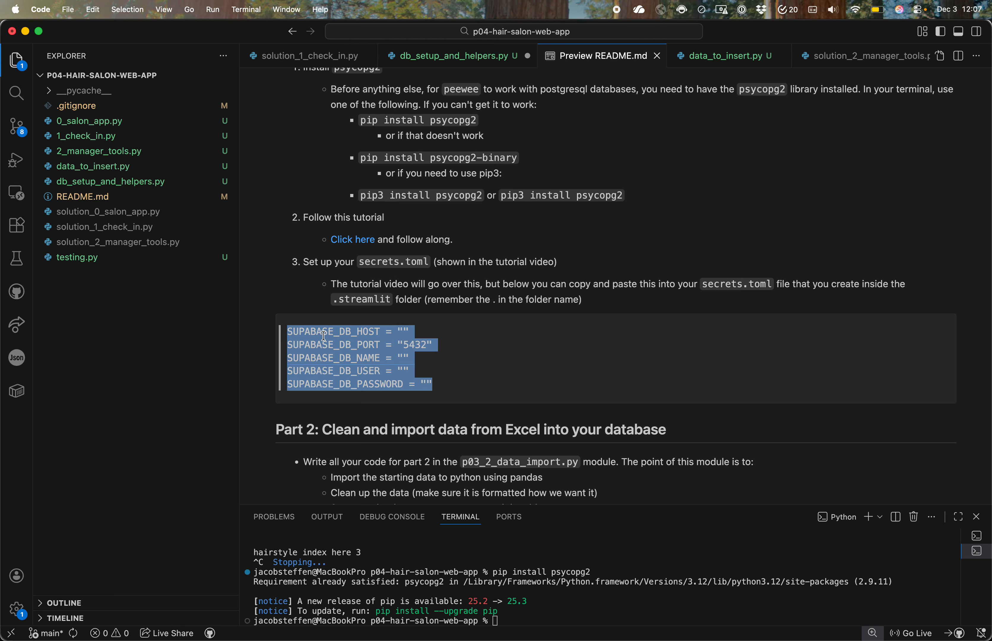
Step: Enlarge the editor's interface and create a folder named .streamlit in the project root
click(153, 308)
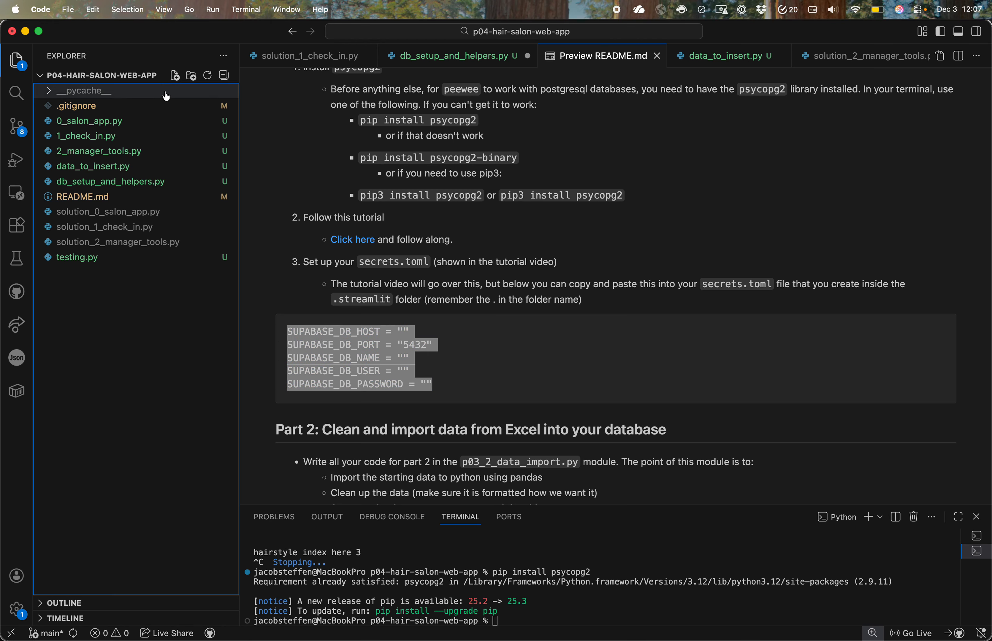
key(super+equal)
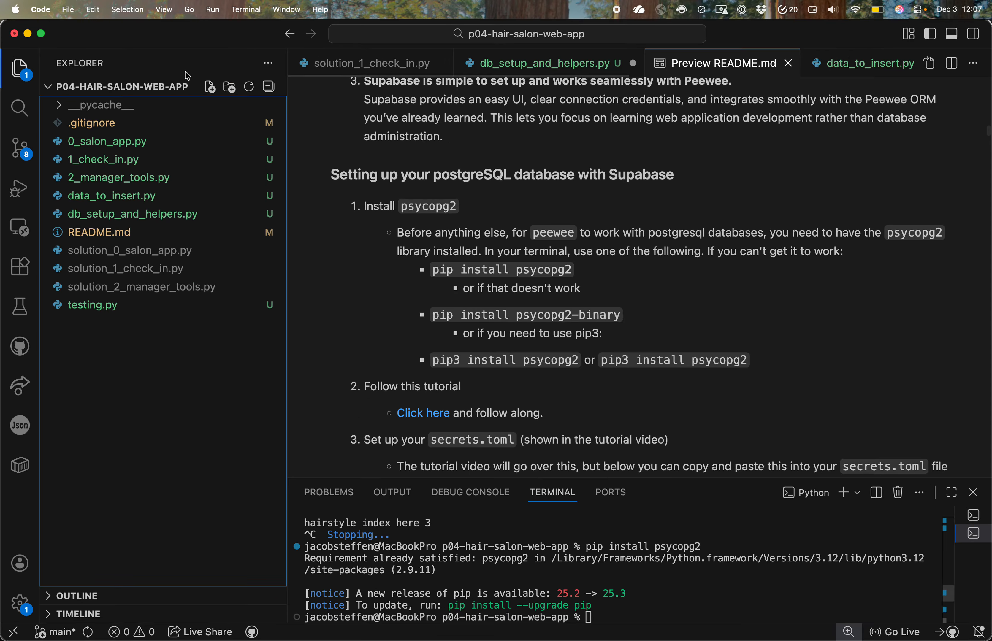
key(super+equal)
scroll(460, 215, down, 15)
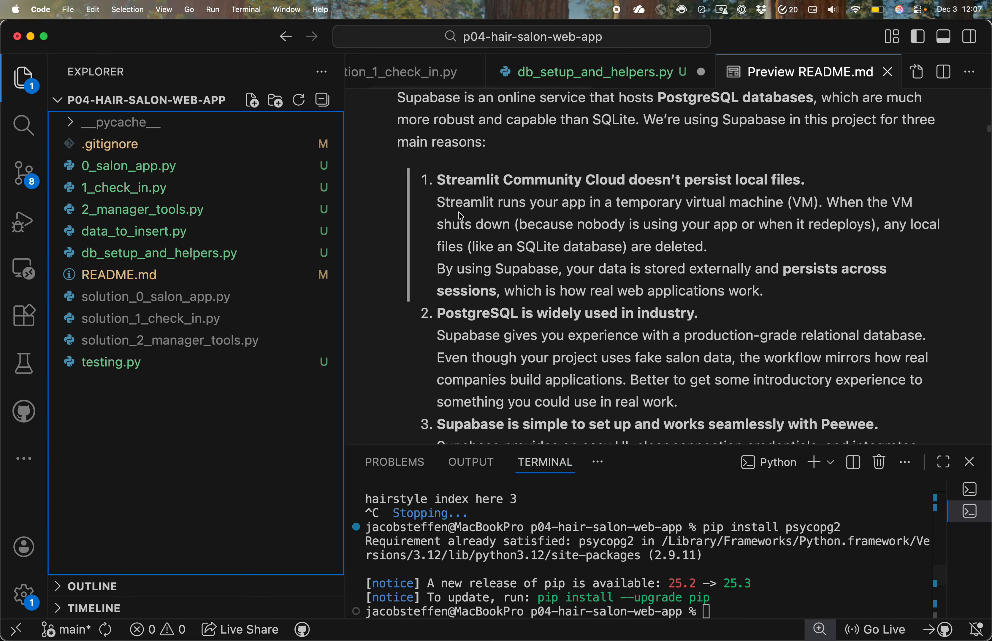
scroll(460, 216, up, 5)
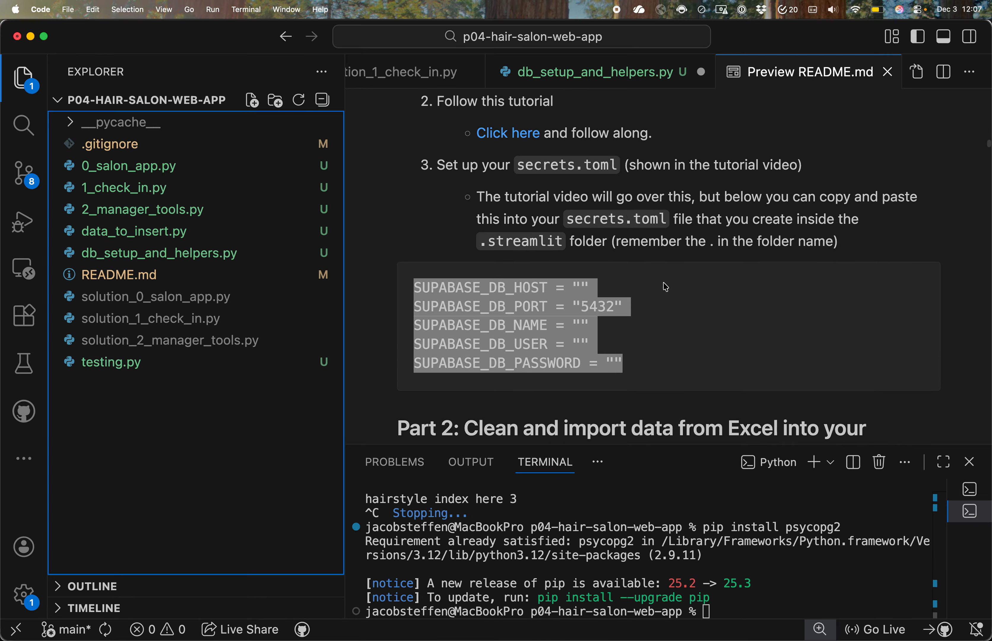
click(279, 106)
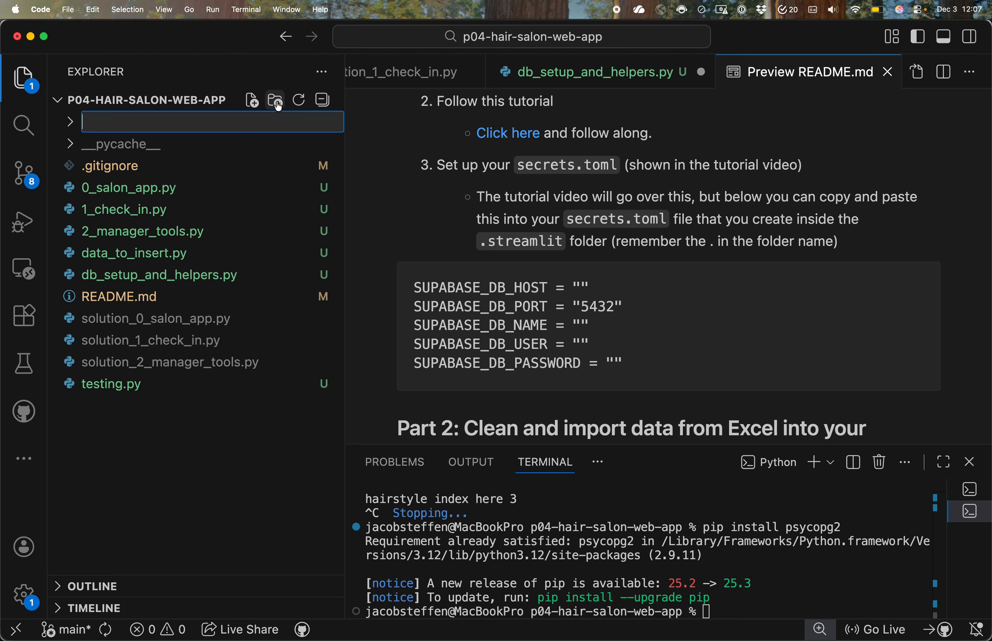
text(.)
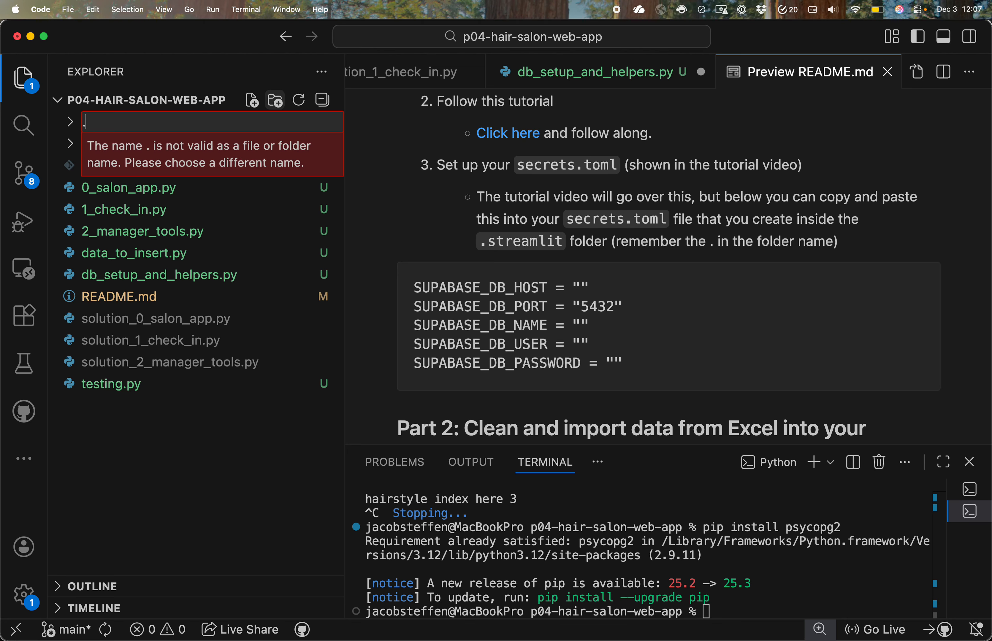
text(str)
key(BackSpace)
text(treamlit)
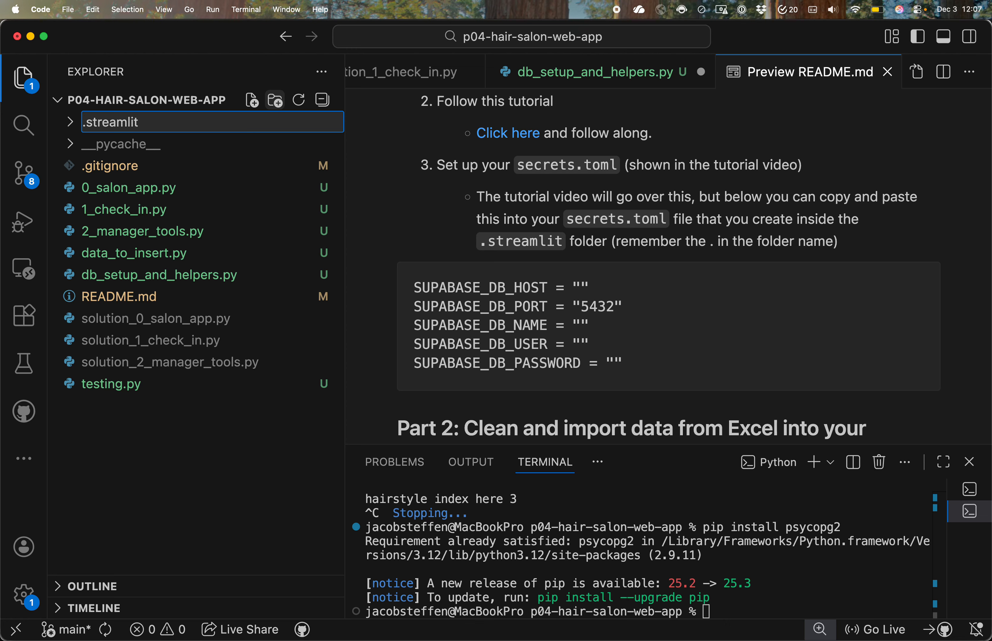
key(Return)
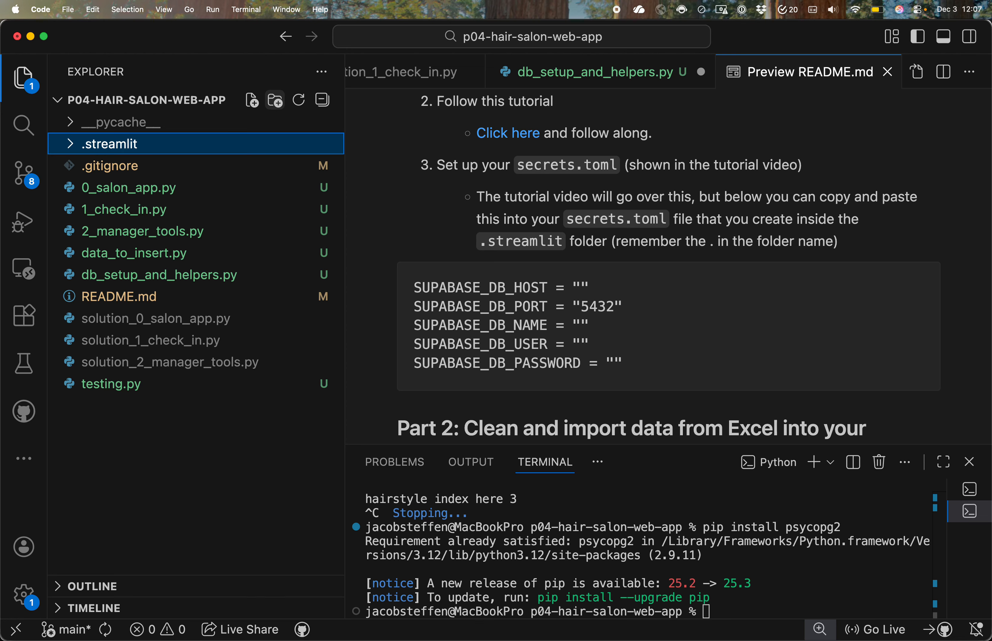
Step: Create a file named secrets.toml inside the .streamlit folder
click(71, 145)
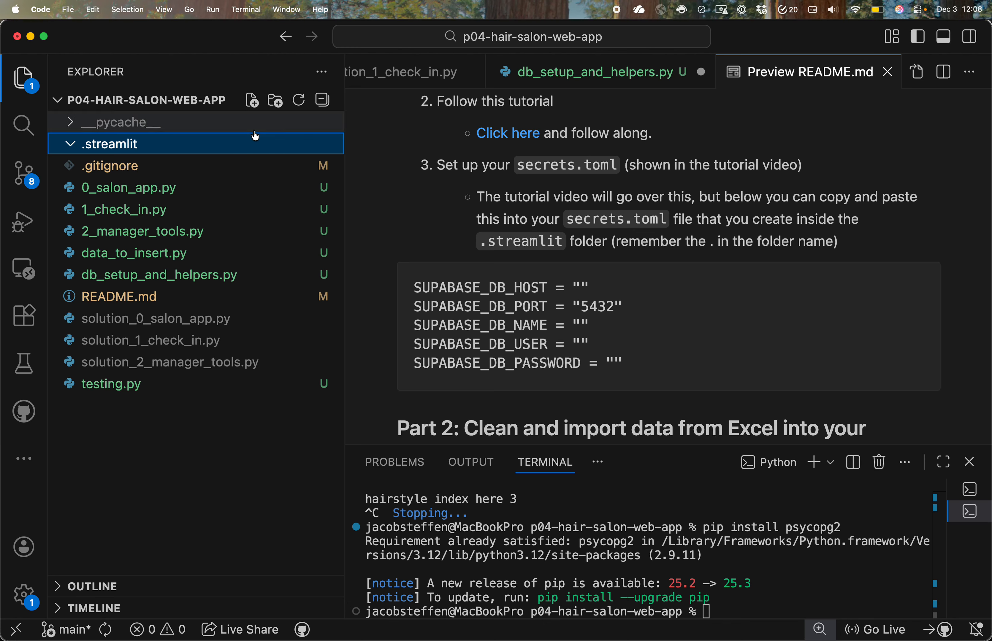
click(251, 102)
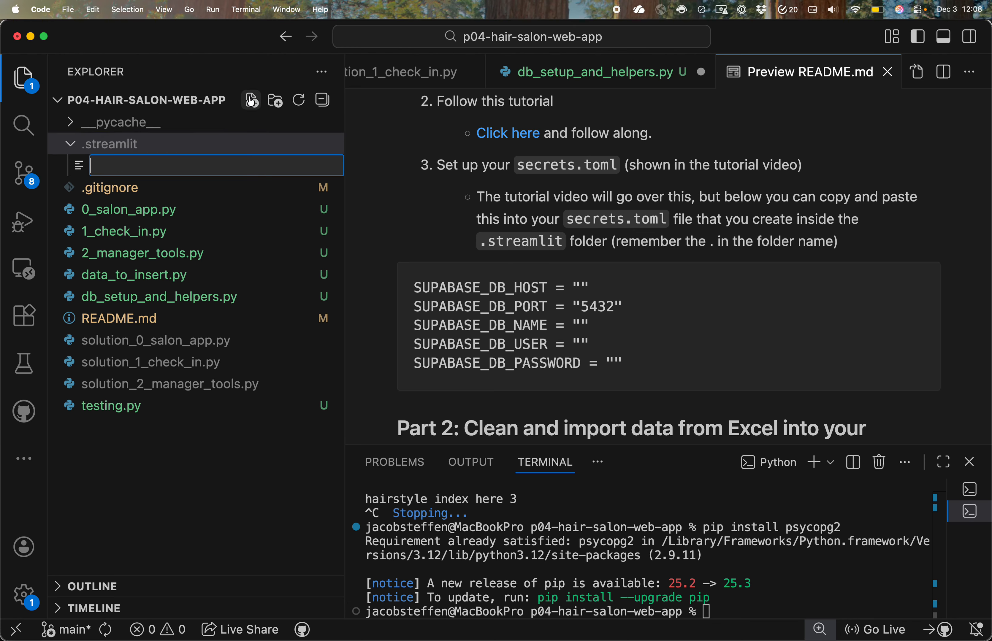
text(secrets.toml)
key(Return)
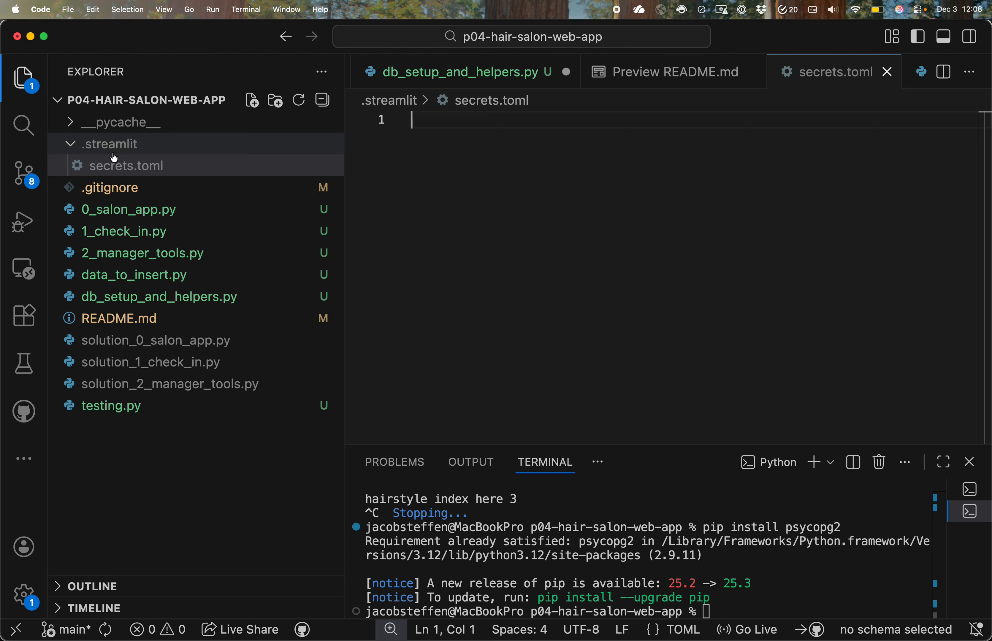
Step: Check the ignore entries at the start of .gitignore and return to the empty secrets.toml
click(117, 191)
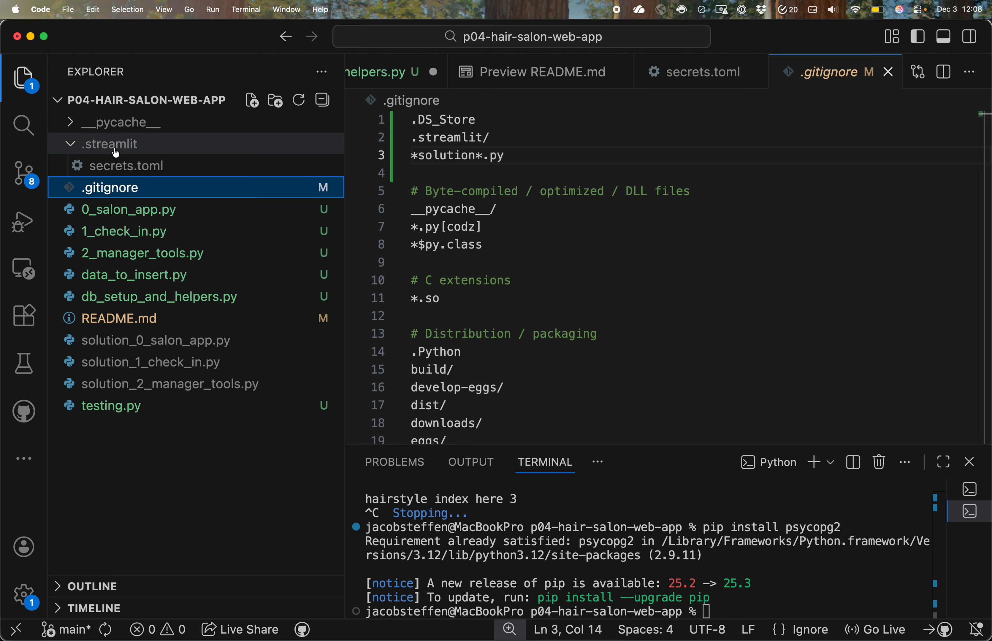
click(115, 167)
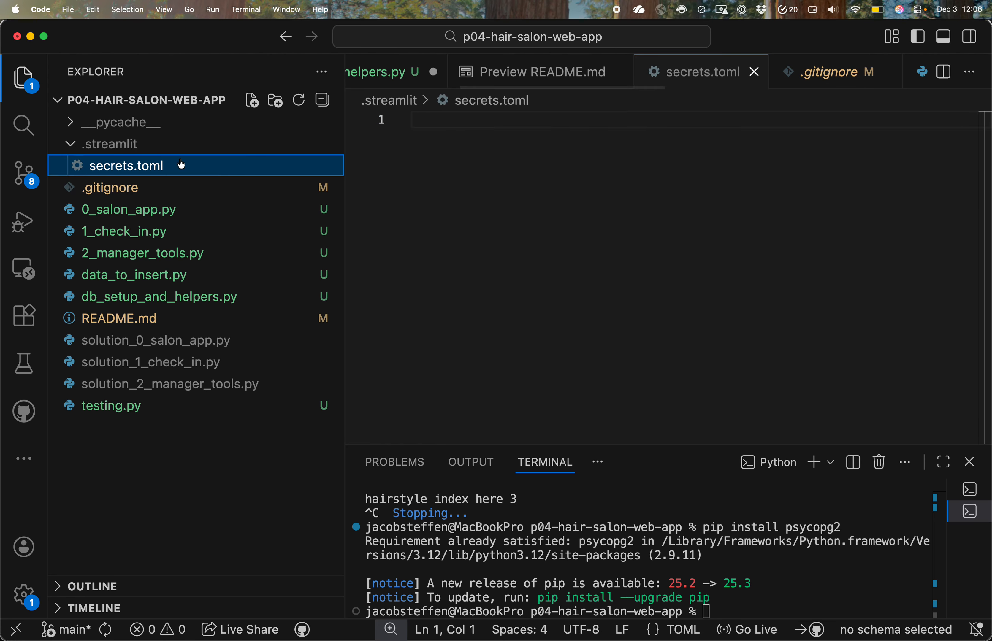
click(442, 121)
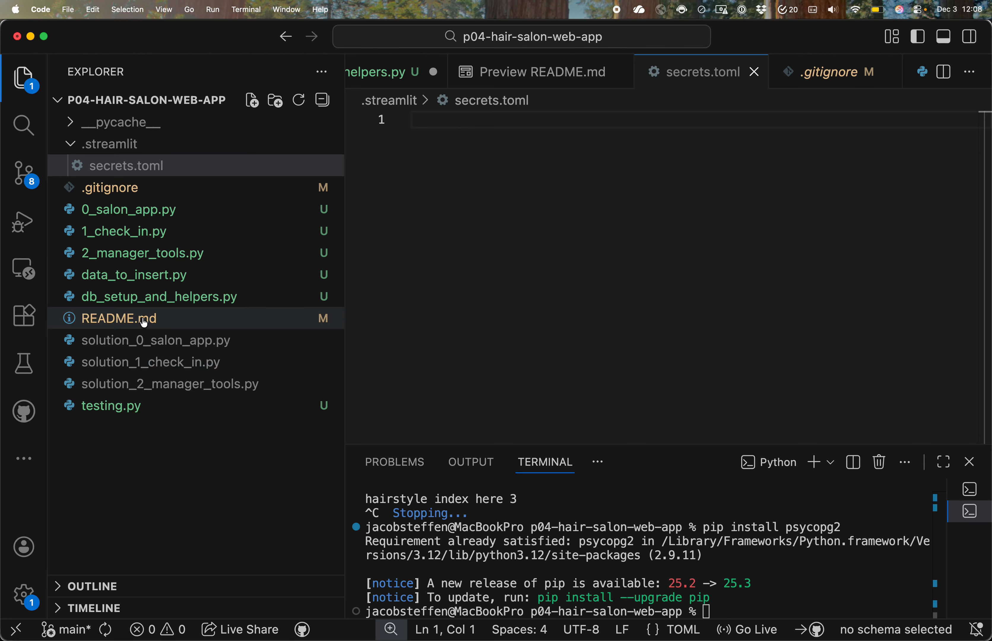
Step: Copy the five SUPABASE_DB template lines from the README preview into secrets.toml
click(534, 73)
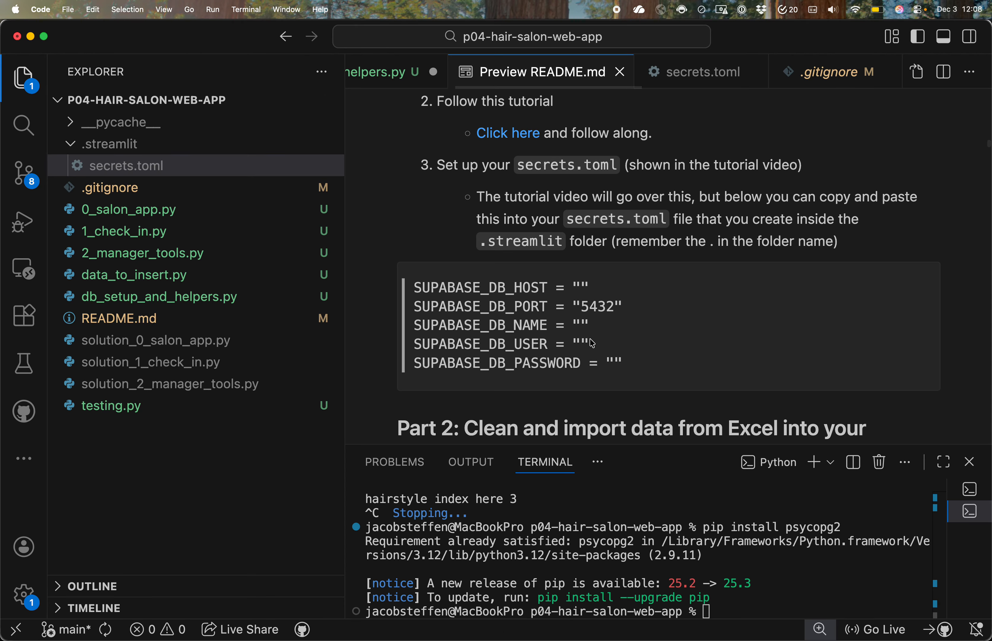
drag(632, 365, 413, 287)
key(super+c)
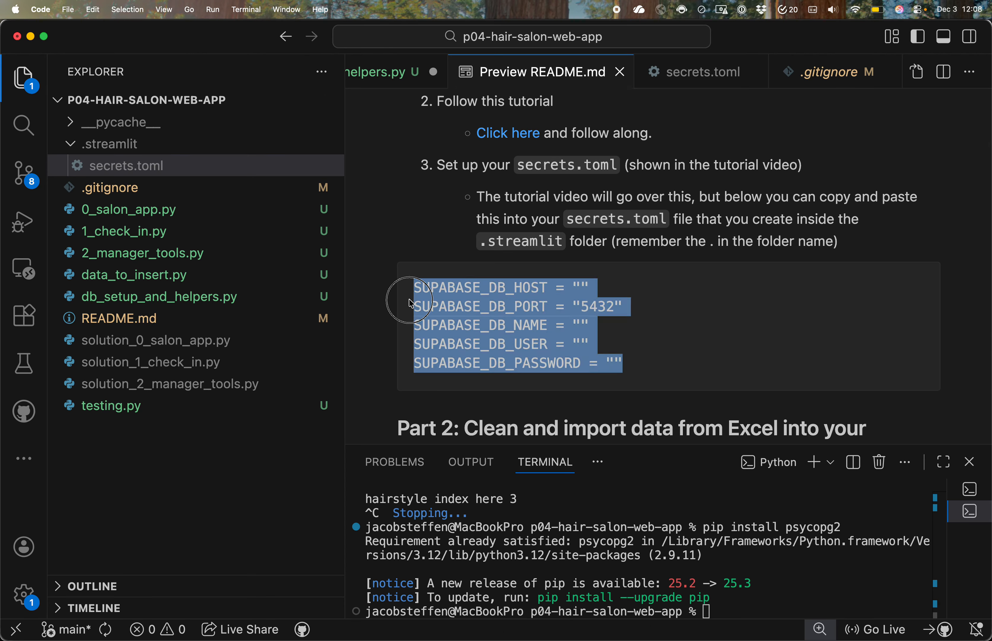
click(704, 73)
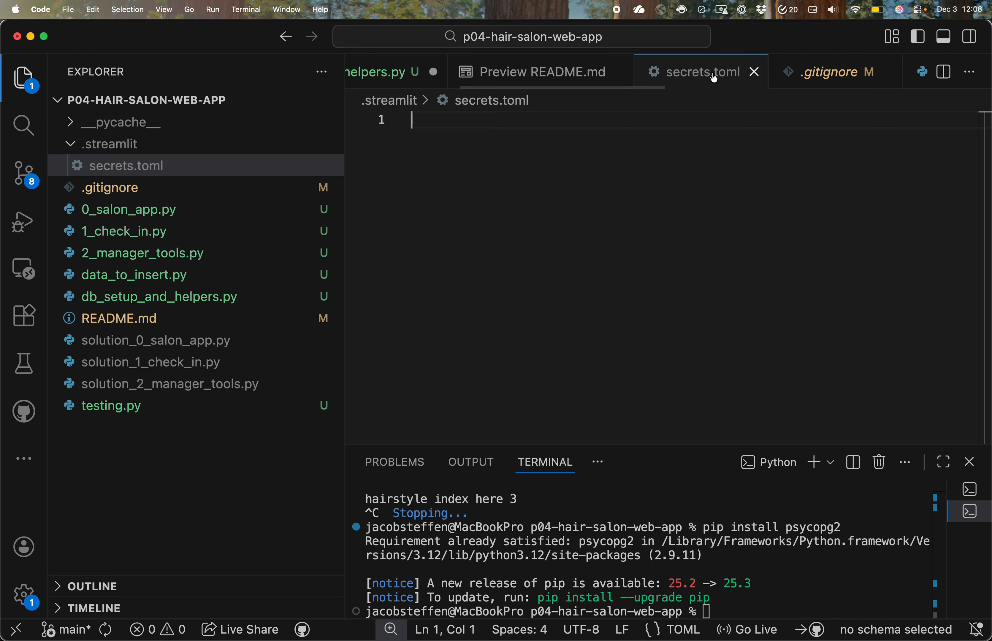
key(super+v)
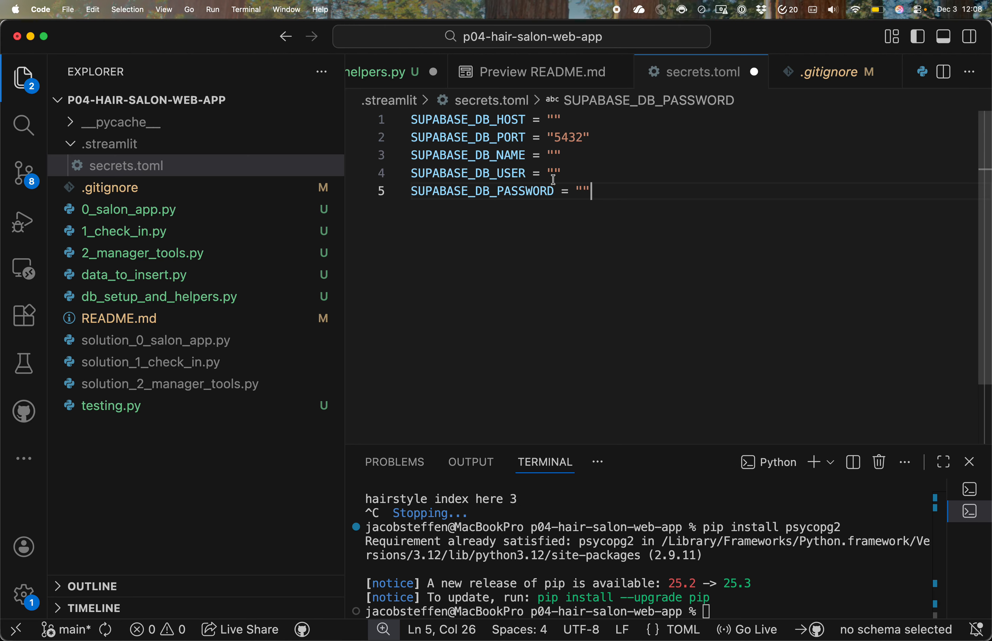
drag(594, 195, 410, 120)
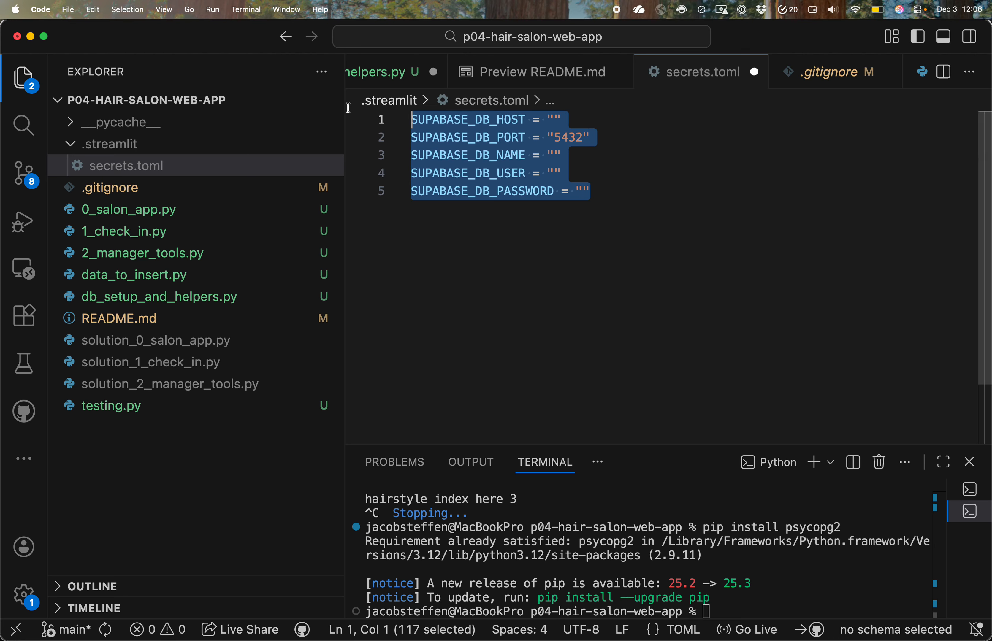
click(625, 204)
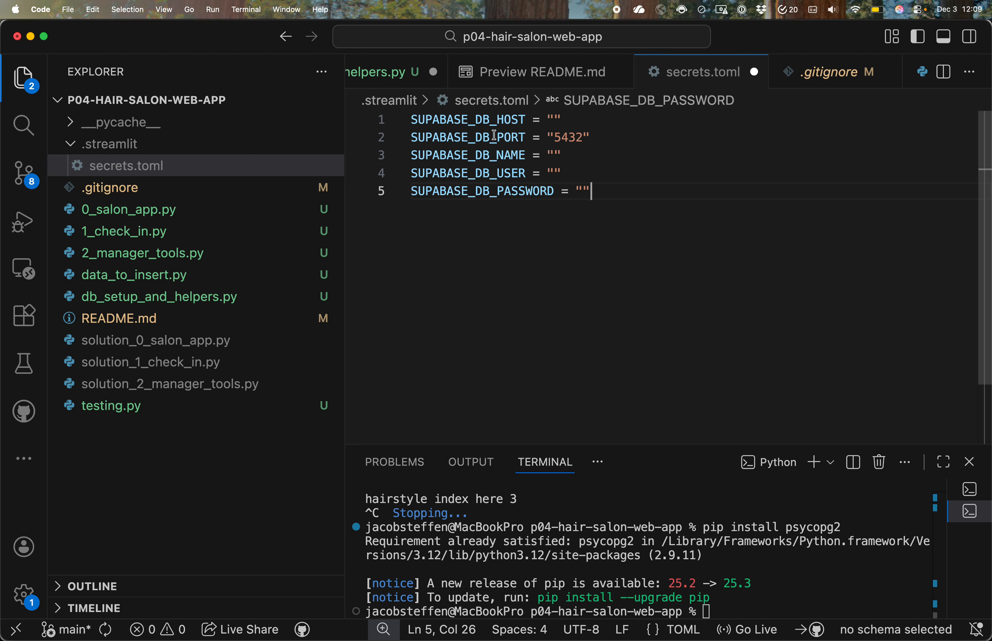
Step: Hide the file explorer and arrange VS Code and Chrome's Supabase connection page side by side
click(475, 120)
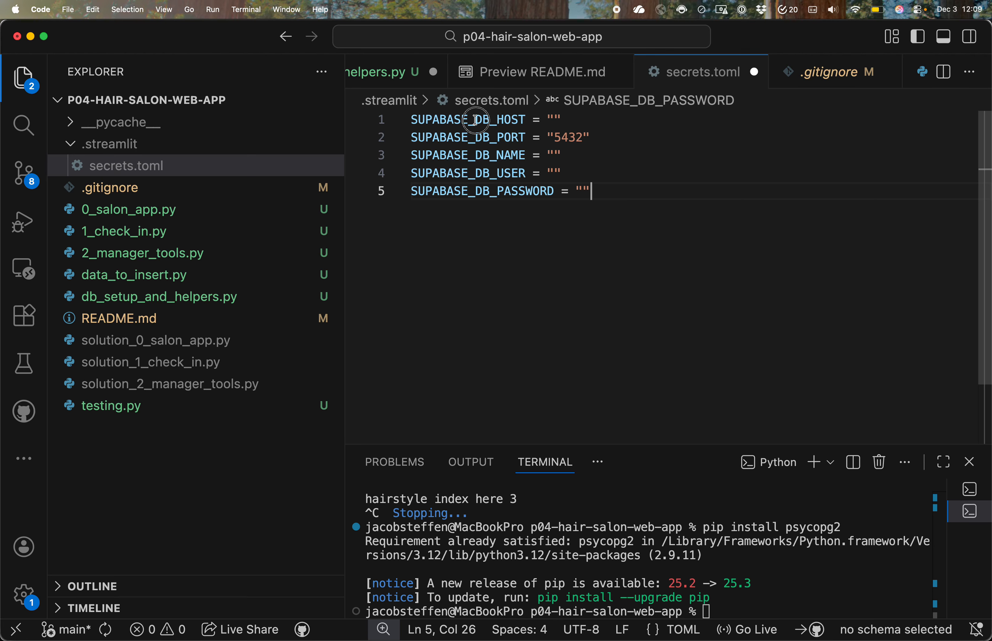
click(560, 120)
click(514, 120)
click(554, 119)
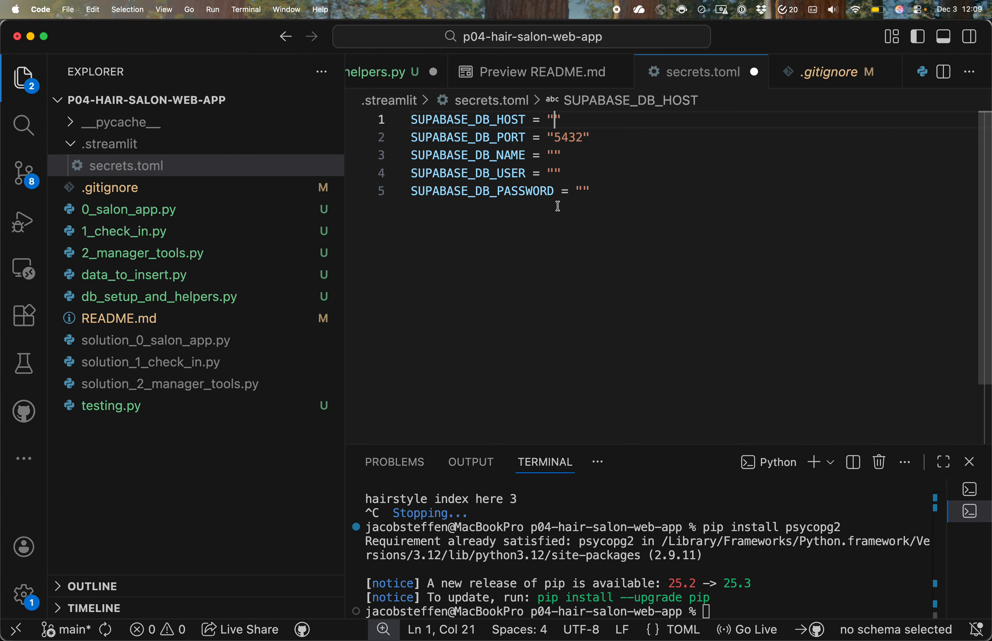
key(super+b)
key(ctrl+alt+Right)
click(321, 289)
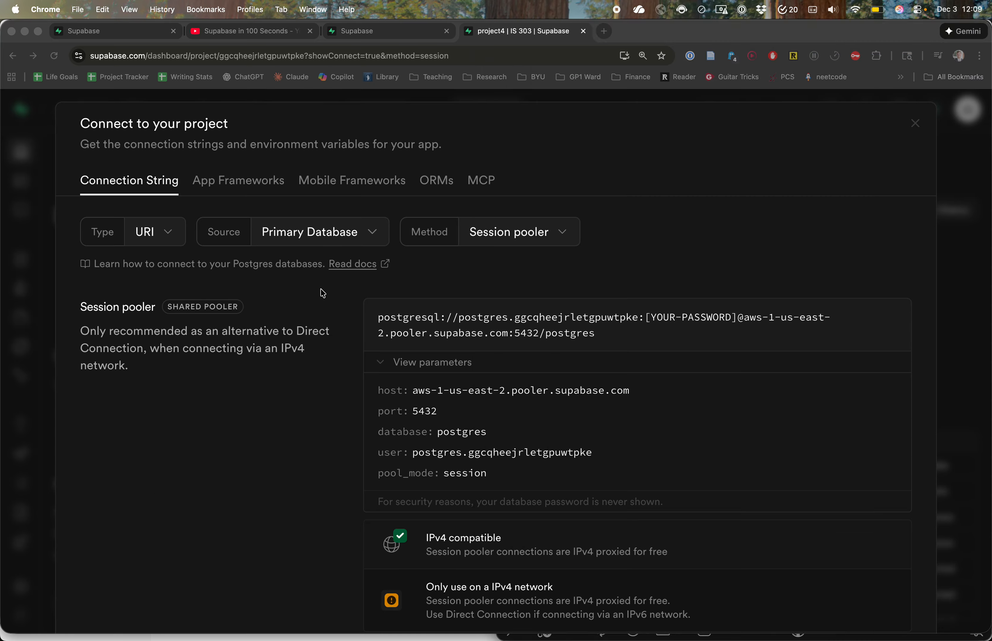
key(ctrl+alt+Left)
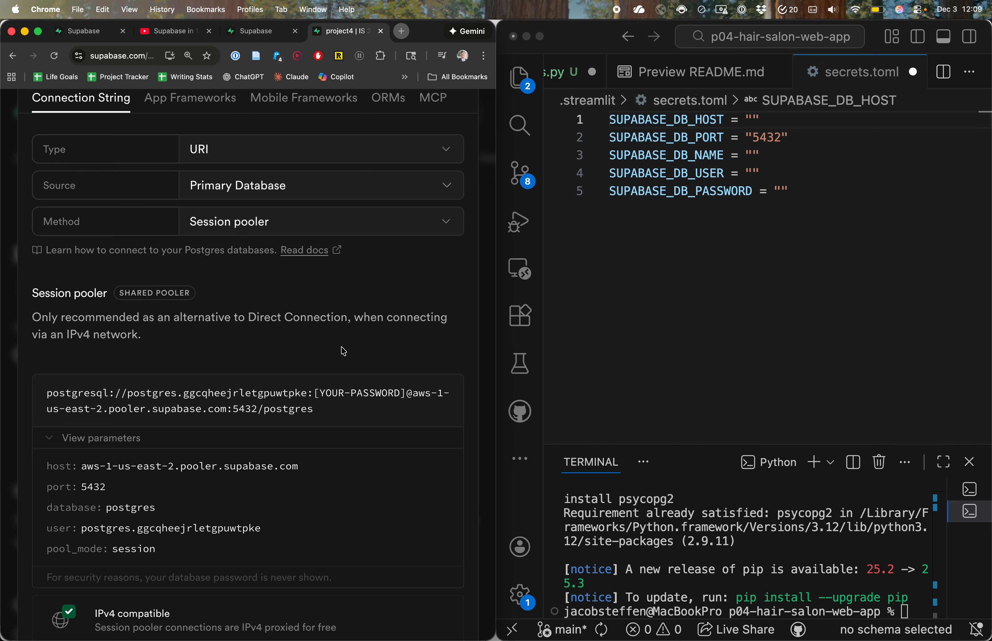
Step: Copy the session pooler's host, aws-1-us-east-2.pooler.supabase.com, into the SUPABASE_DB_HOST value in secrets.toml
scroll(337, 352, down, 5)
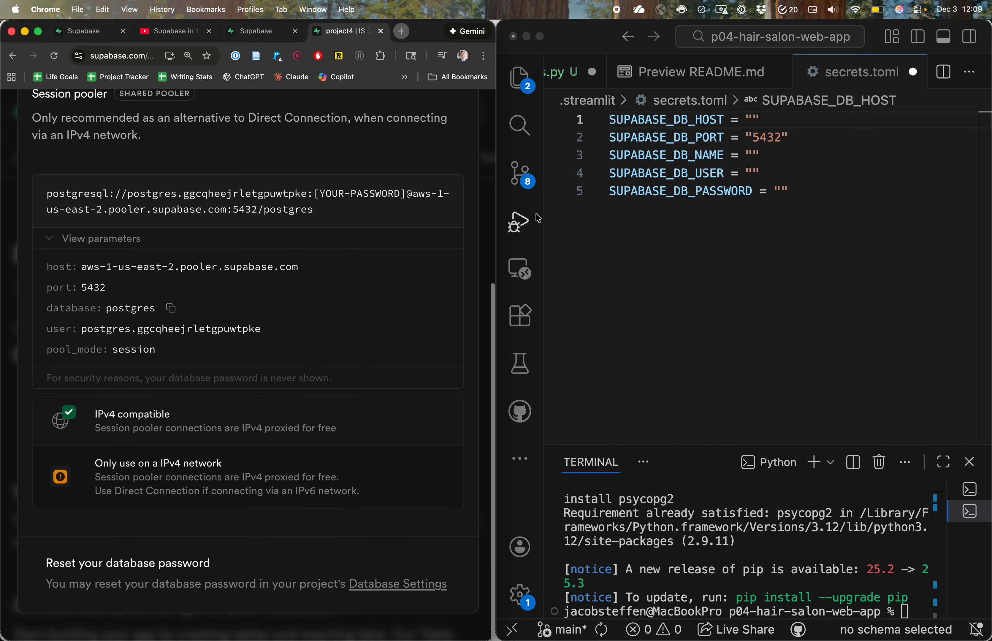
mouse_move(315, 271)
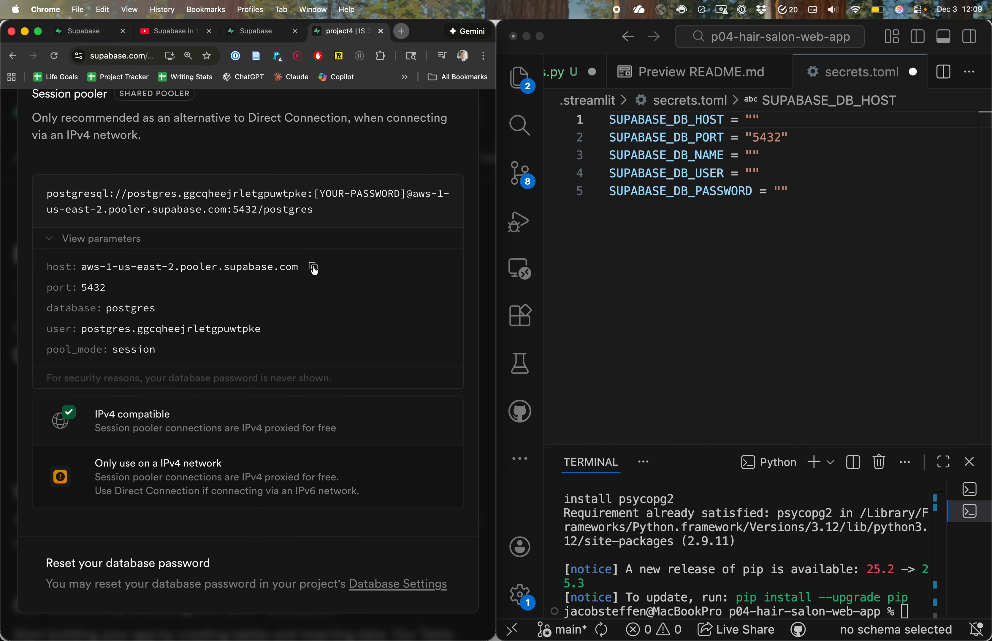
click(754, 121)
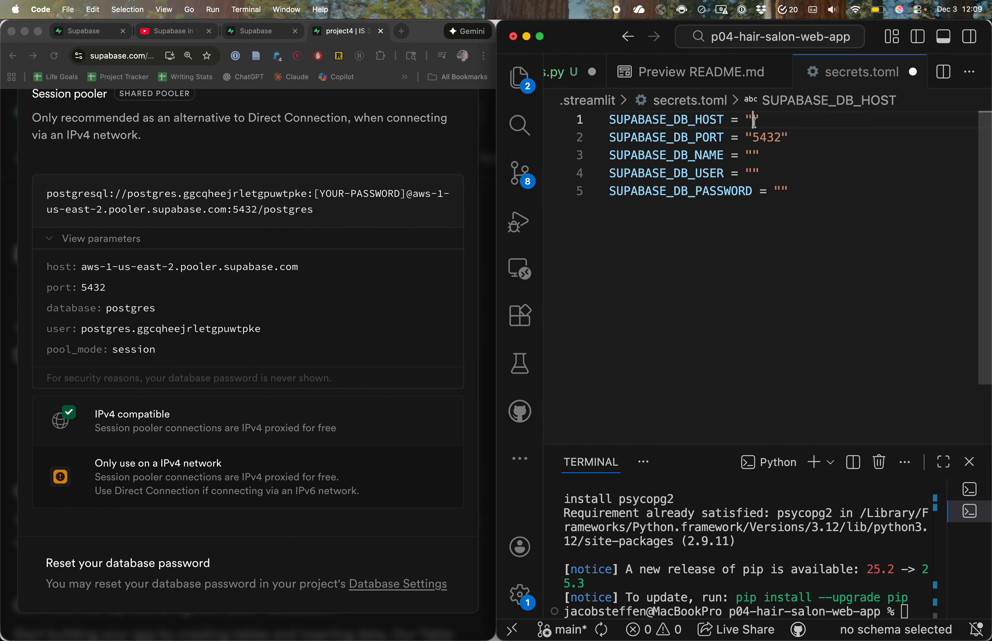
key(super+v)
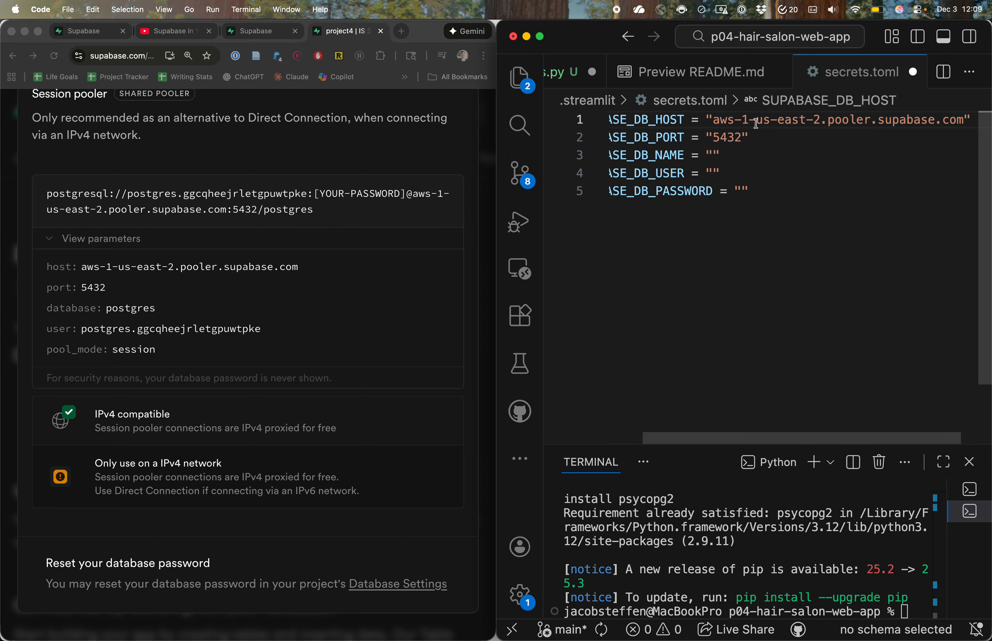
Step: Compare the port setting with the pooler's port and copy the database name postgres into SUPABASE_DB_NAME
click(830, 142)
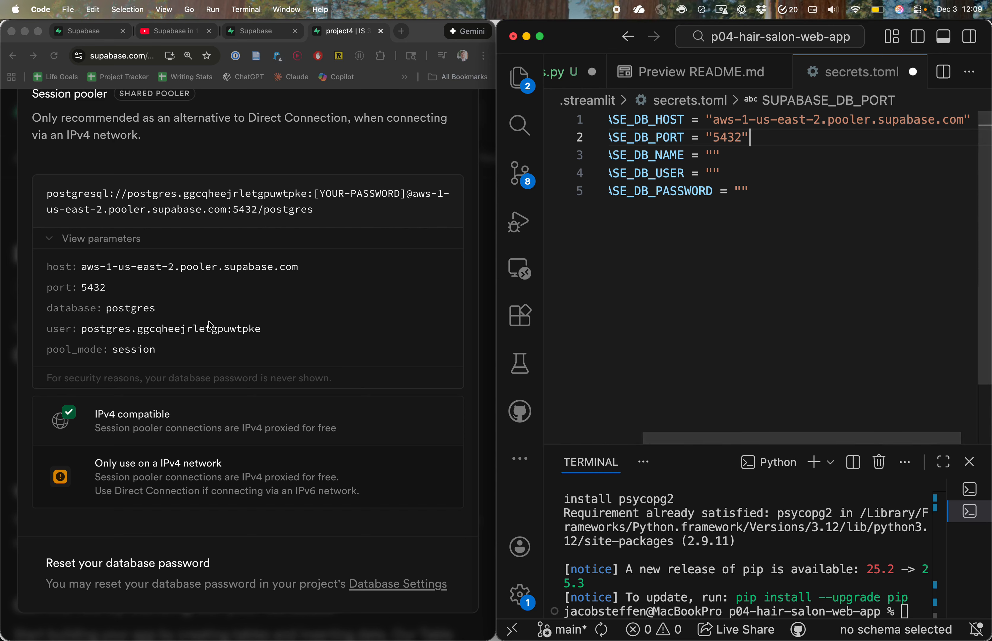
click(101, 291)
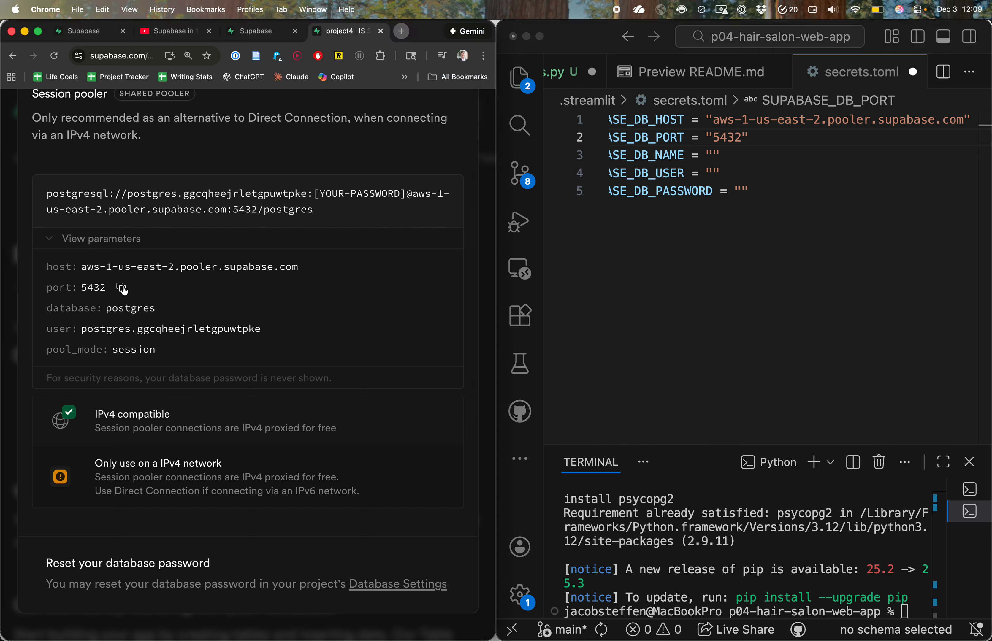
click(172, 309)
click(714, 155)
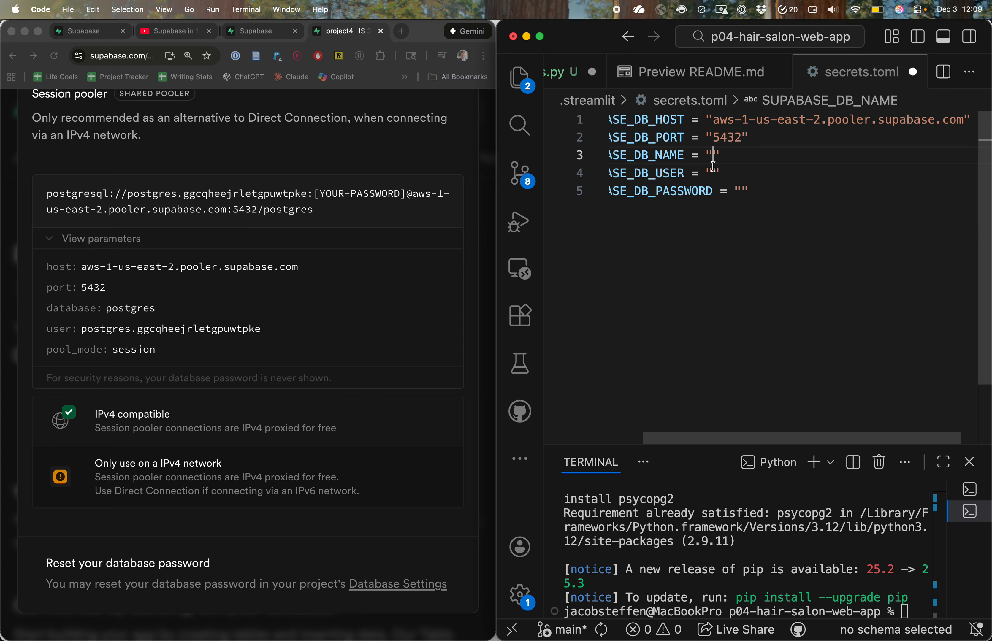
key(super+v)
Step: Copy the session pooler's user parameter into the SUPABASE_DB_USER value in secrets.toml
click(104, 331)
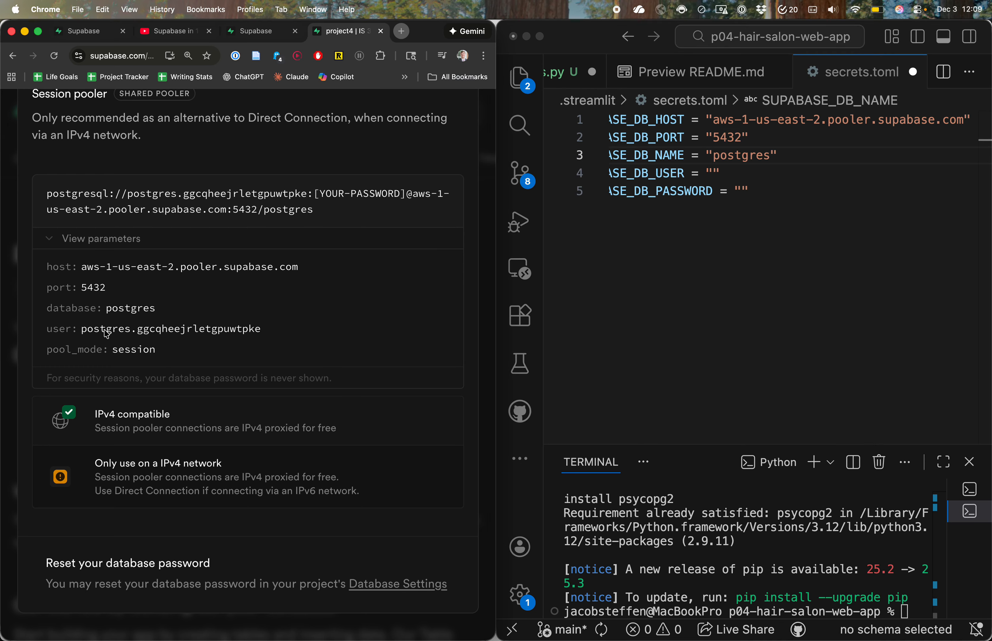
click(276, 330)
click(716, 175)
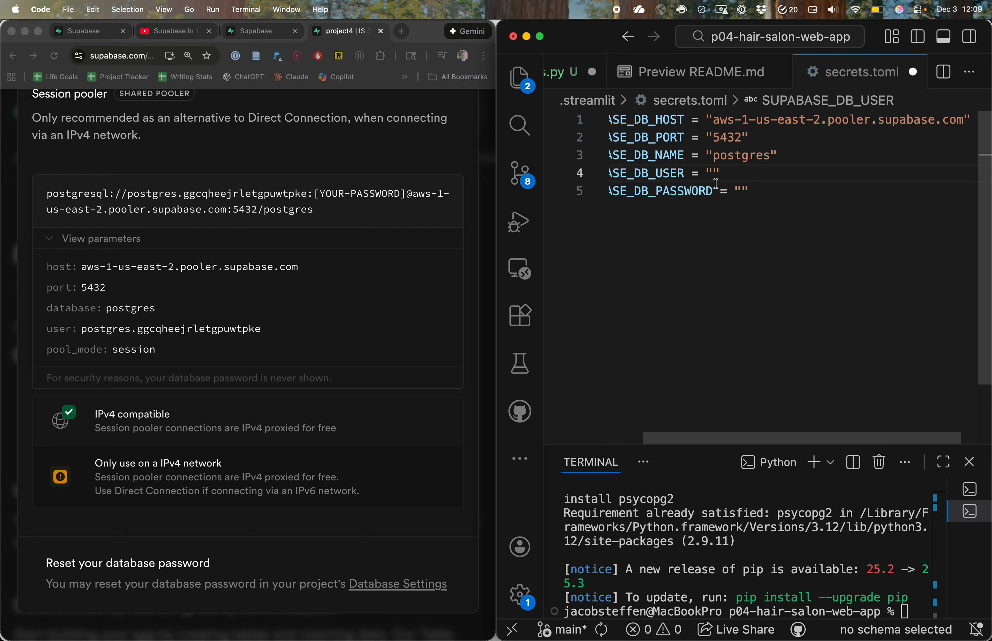
key(super+v)
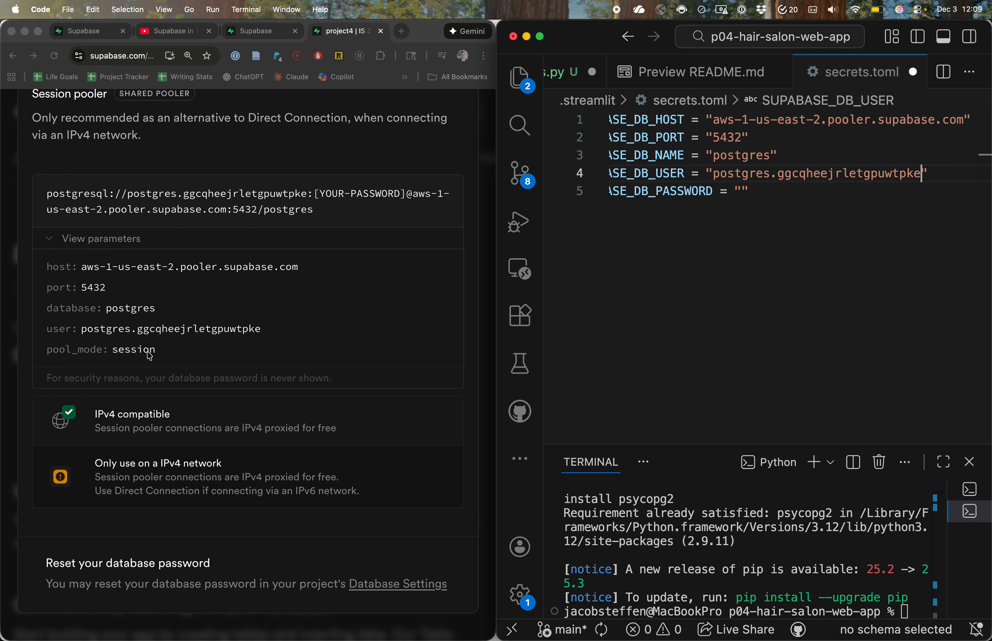
Step: Copy the database password from 1Password and paste it into the SUPABASE_DB_PASSWORD value in secrets.toml
click(749, 193)
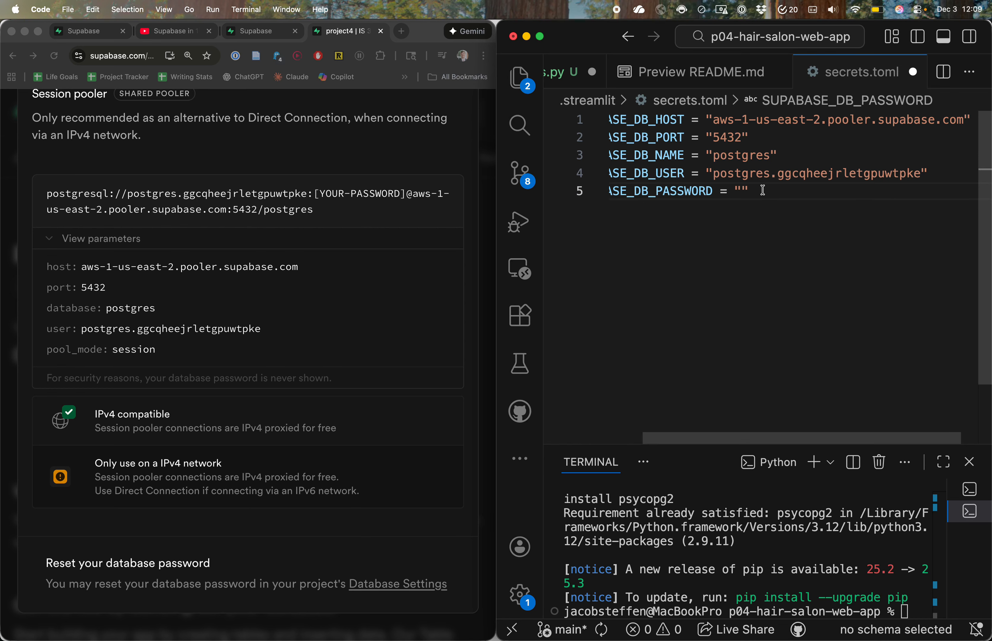
key(super+space)
text(1password)
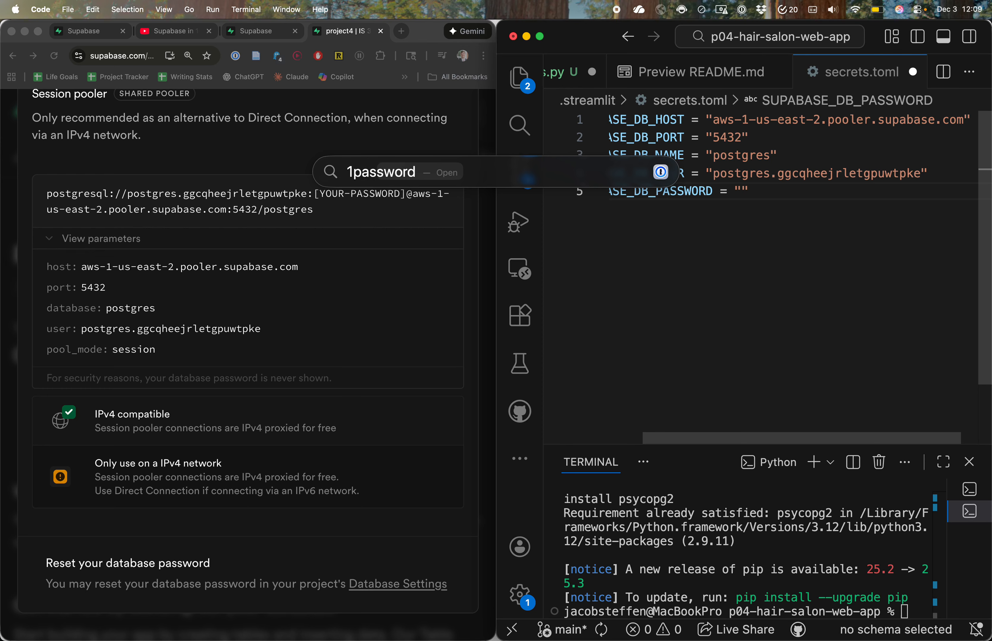
key(Return)
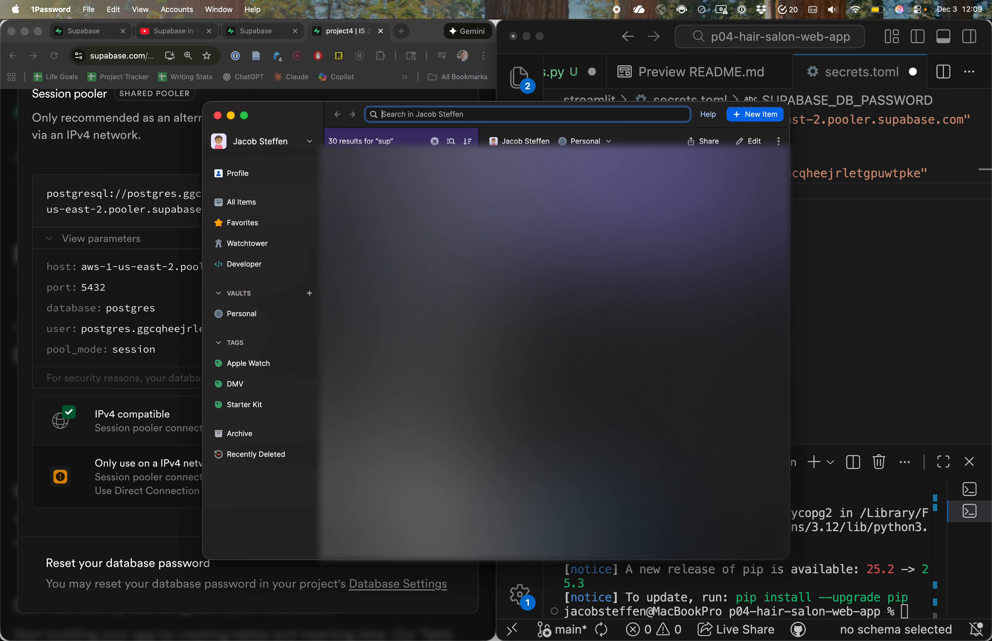
click(400, 196)
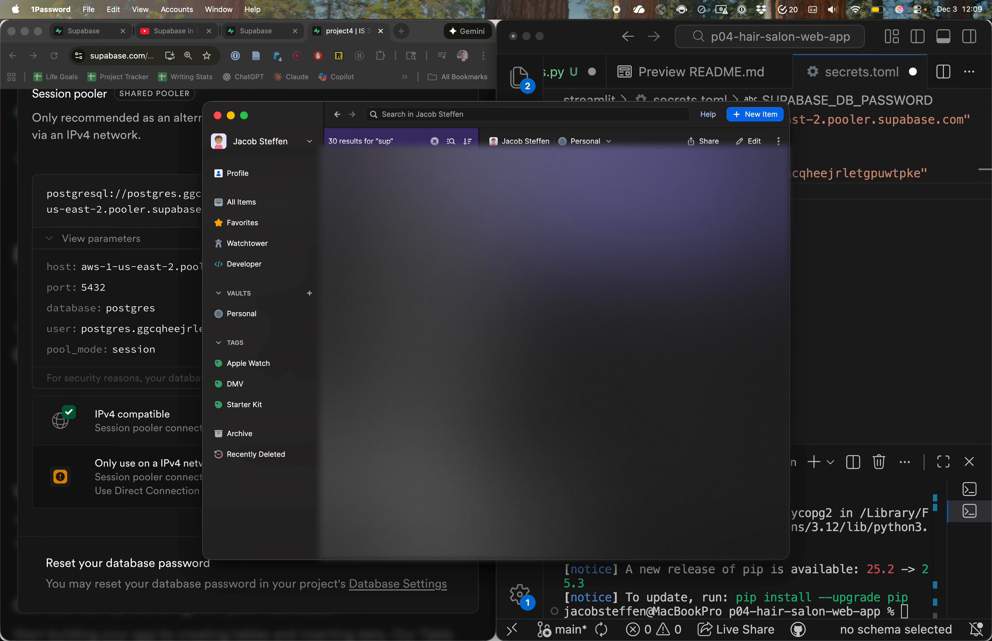
click(878, 314)
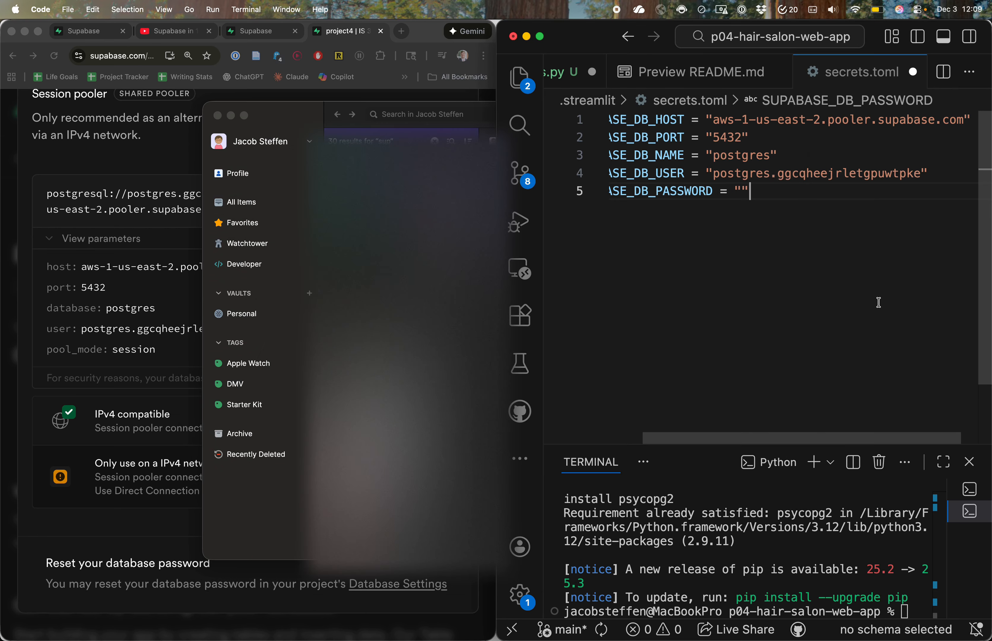
key(super+v)
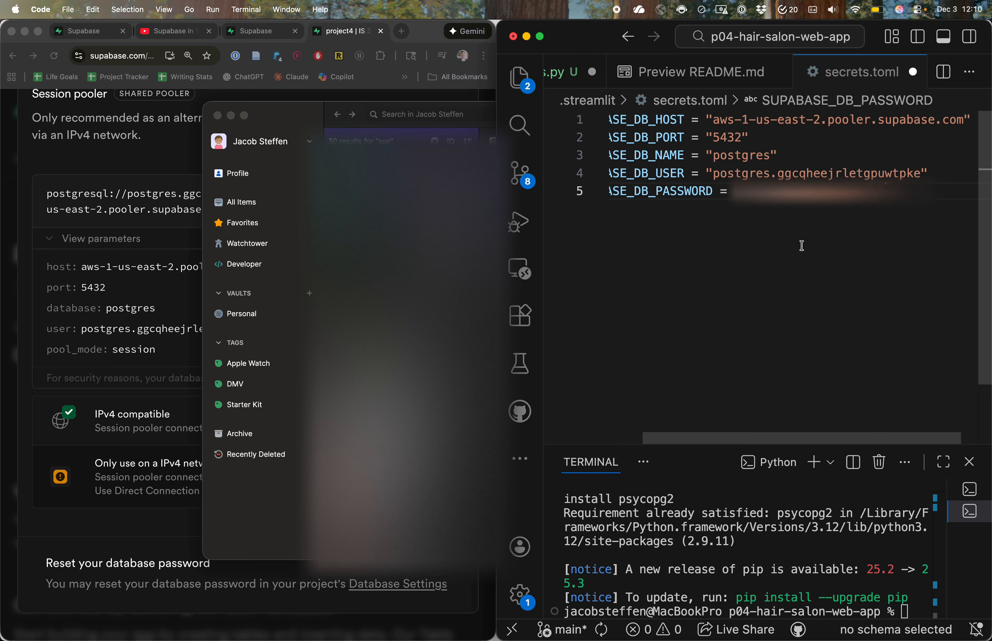
Step: Maximize the VS Code window and save secrets.toml
key(ctrl+alt+Return)
key(super+s)
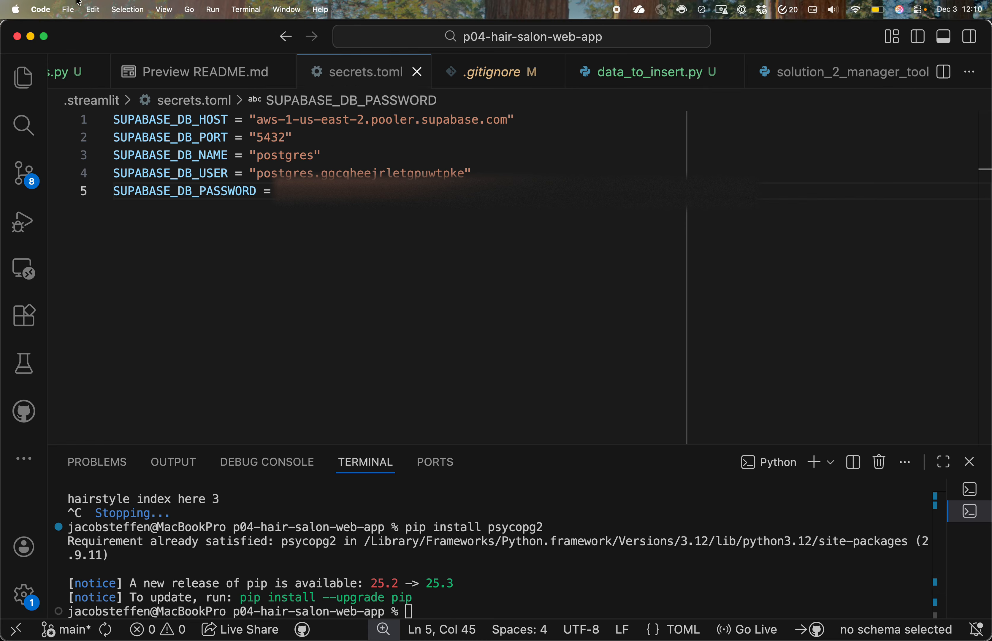
click(93, 9)
mouse_move(68, 9)
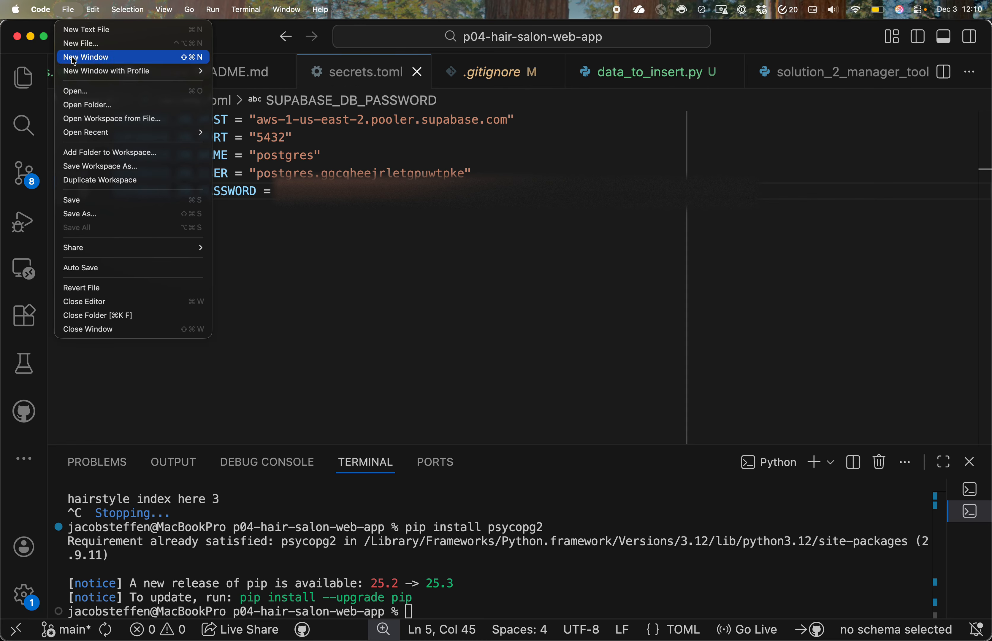
click(94, 205)
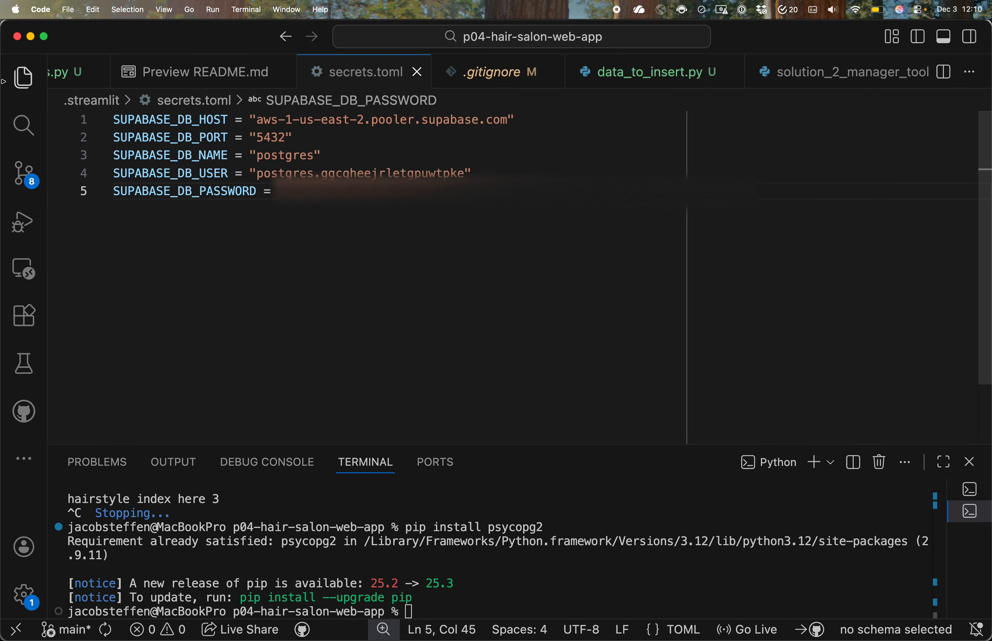
Step: Open db_setup_and_helpers.py from the project files and check the USE_SUPABASE setting
click(24, 80)
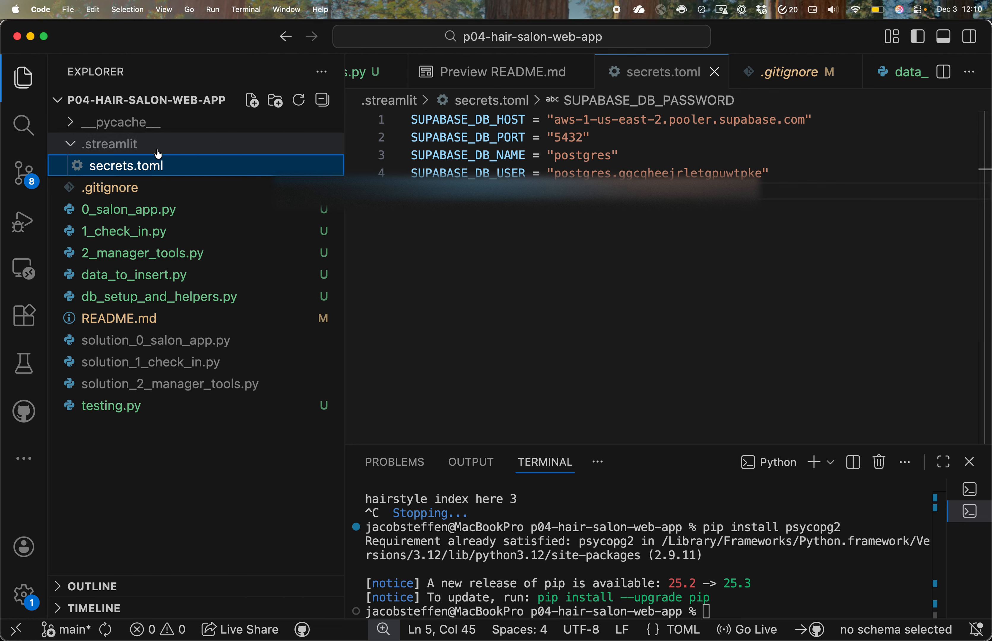
click(129, 297)
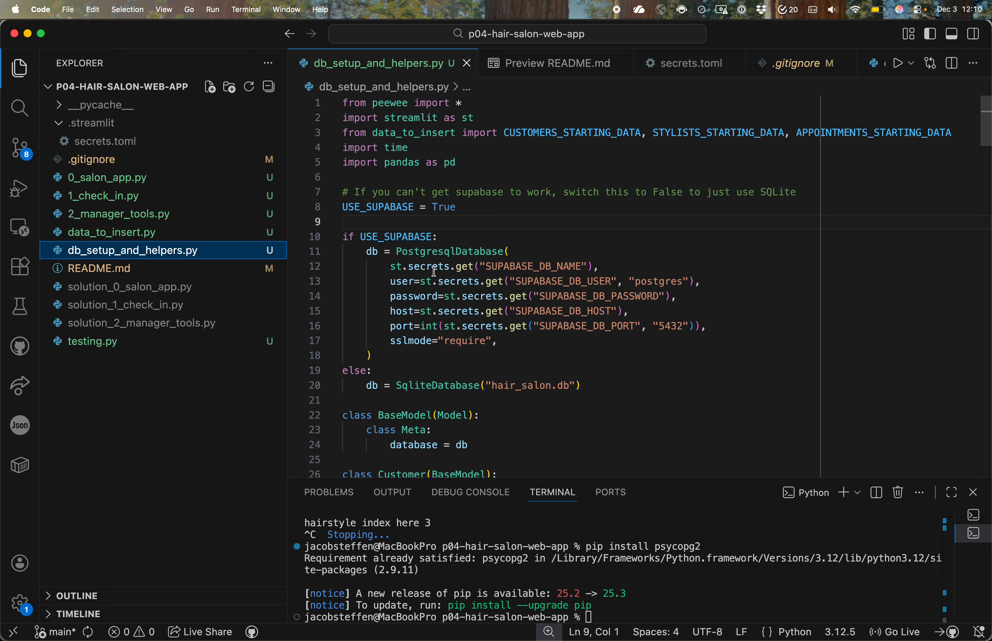
drag(342, 207, 426, 208)
click(457, 208)
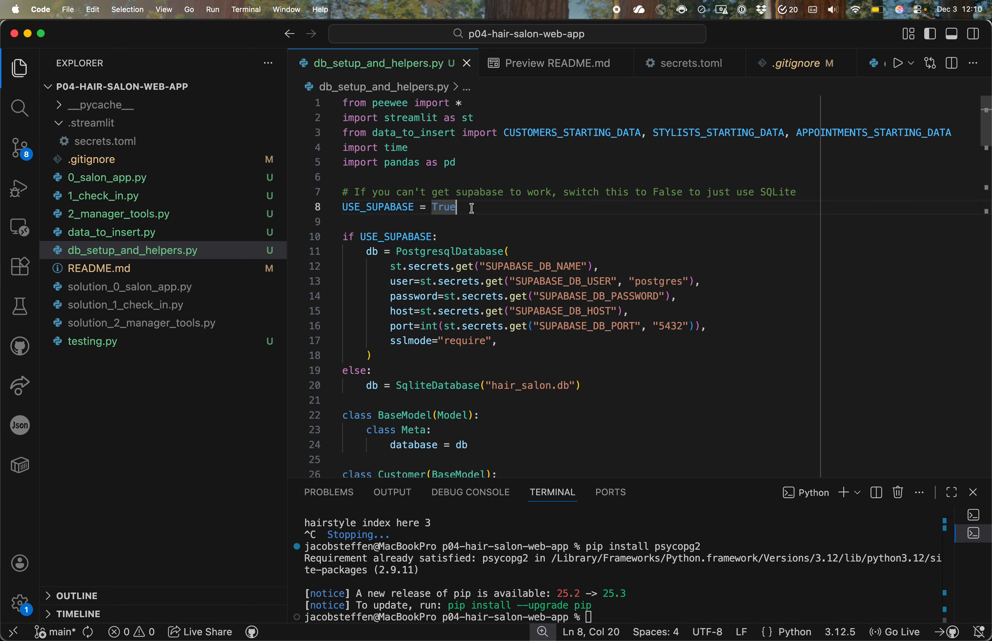
Step: Examine how the PostgresqlDatabase call reads the database name, user, password, host and port from the Streamlit secrets
drag(367, 252, 500, 342)
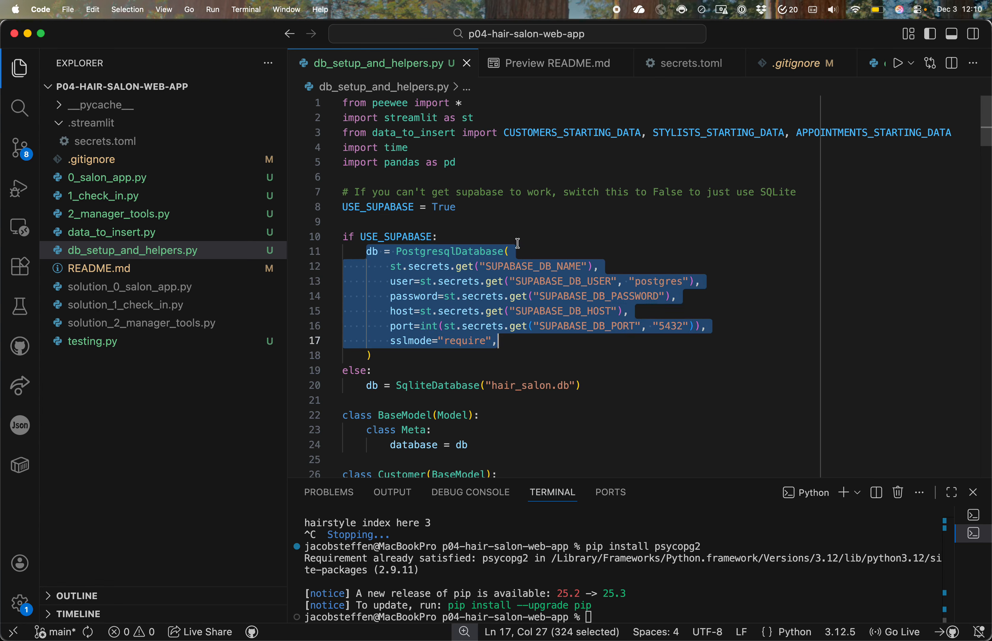
click(541, 250)
click(517, 267)
click(521, 282)
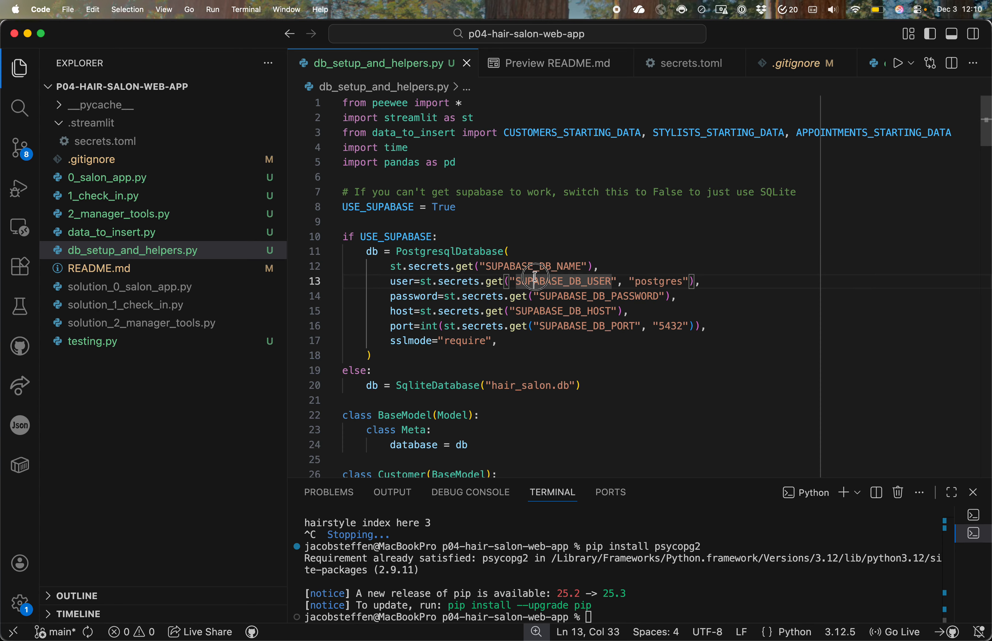
click(551, 297)
click(548, 313)
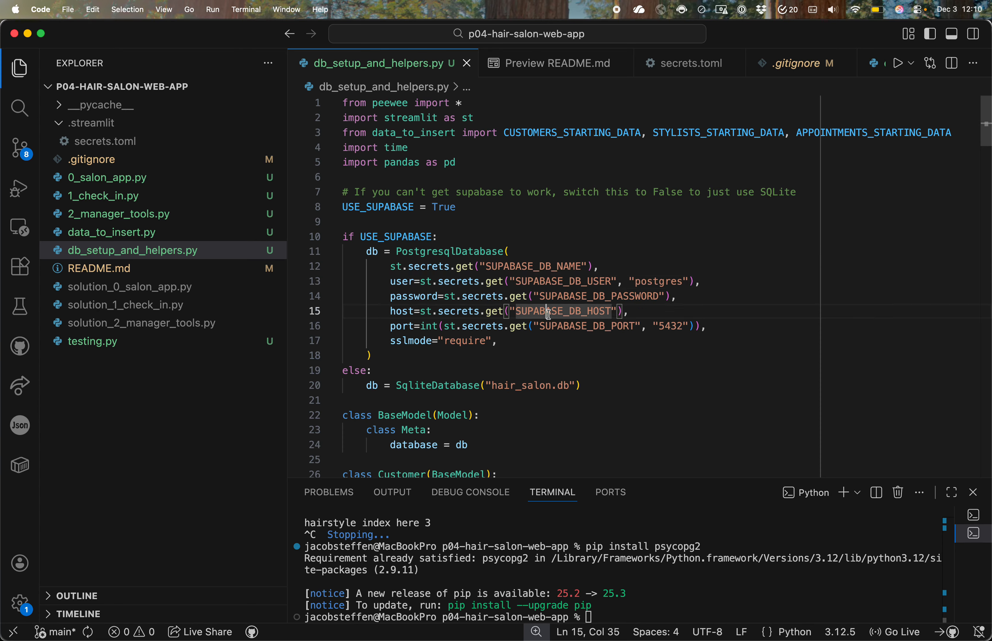
click(570, 325)
click(517, 267)
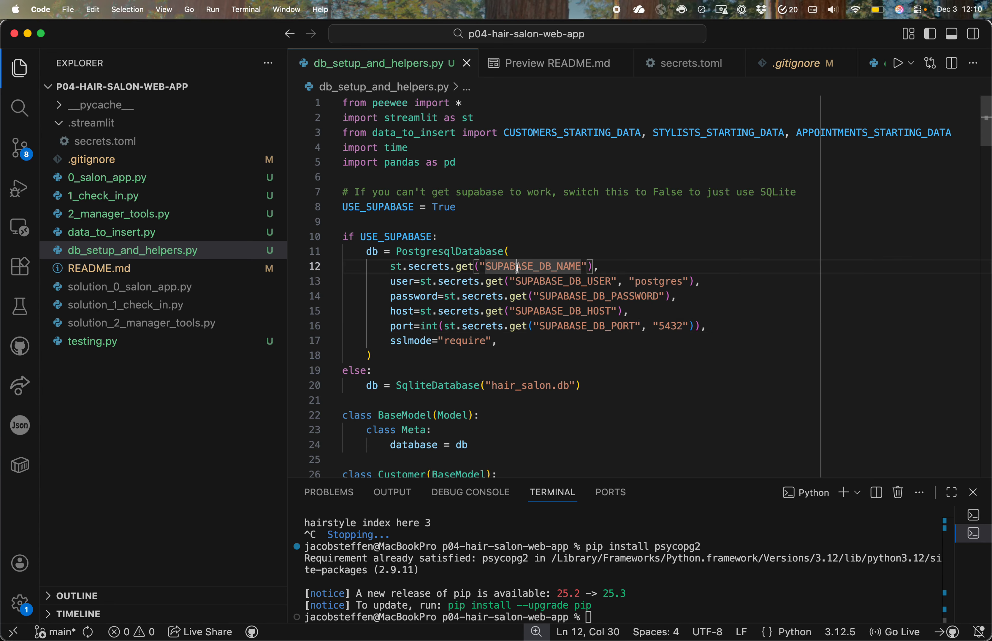
click(478, 235)
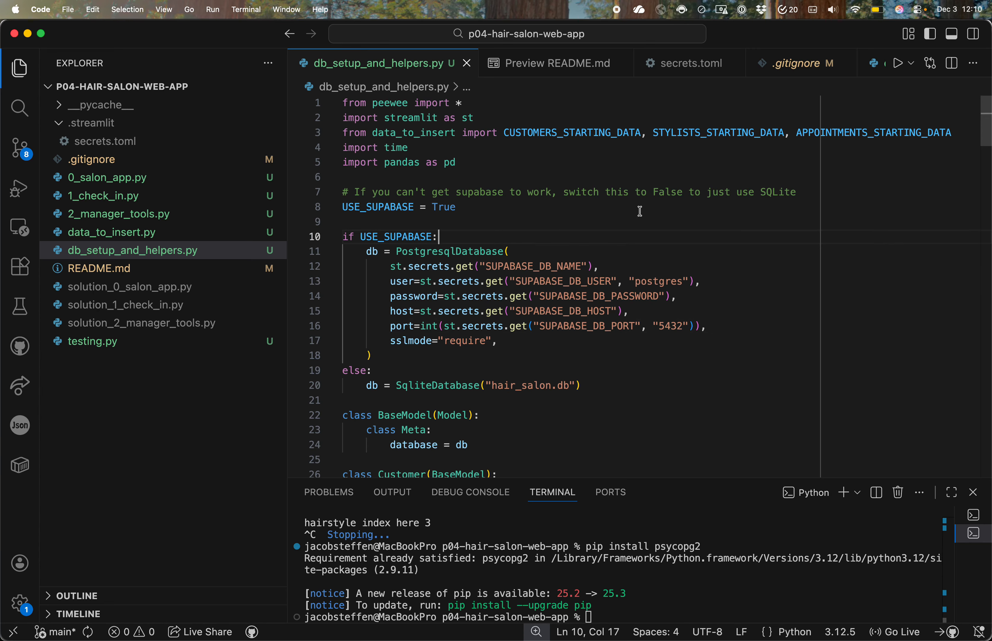
Step: Run db_setup_and_helpers.py, repeating the run if the connection fails, and check its terminal output
click(897, 64)
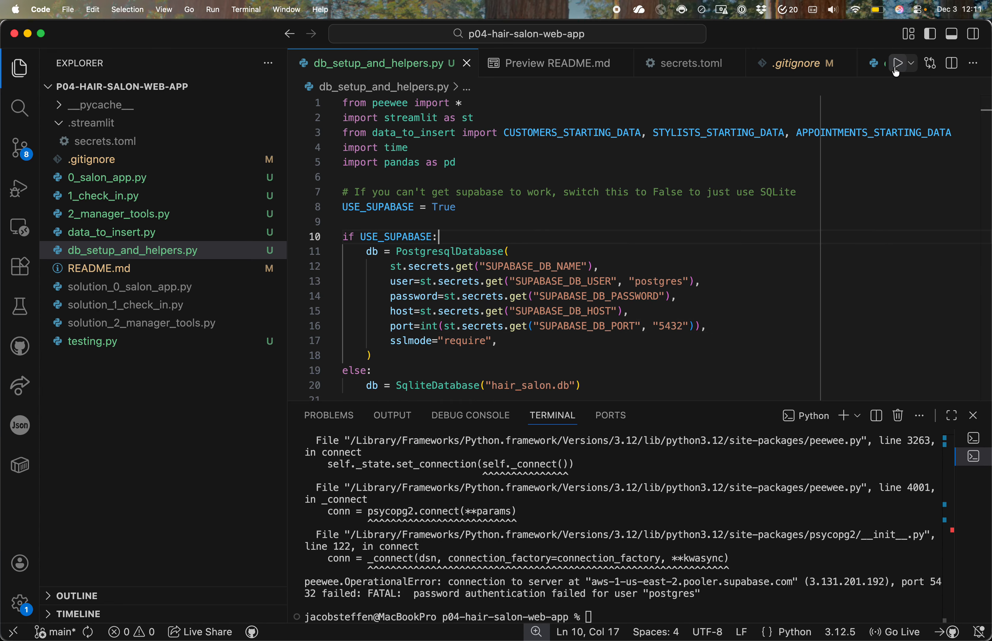
click(896, 72)
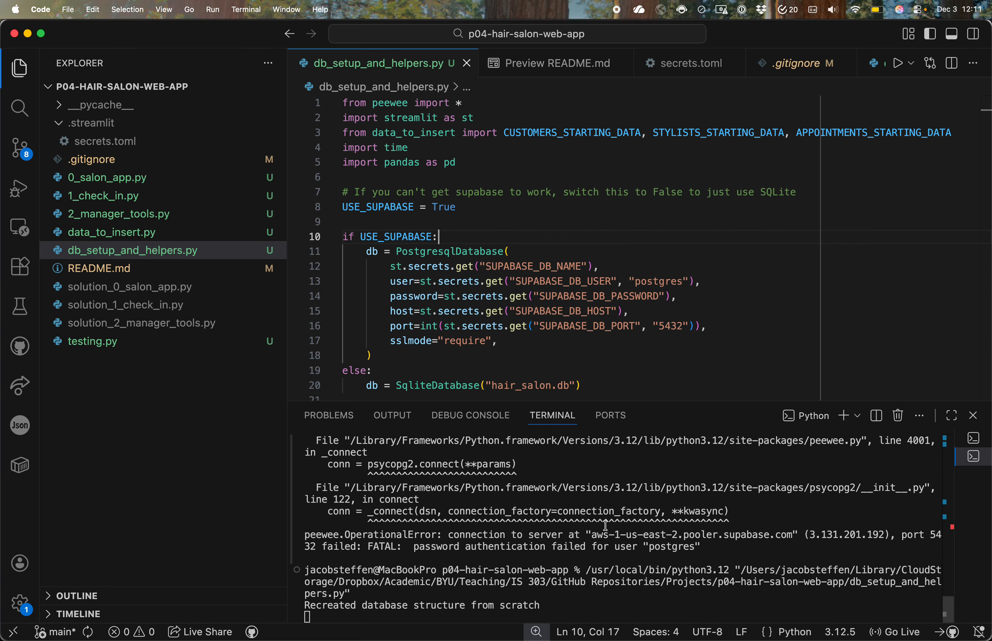
drag(308, 605, 550, 603)
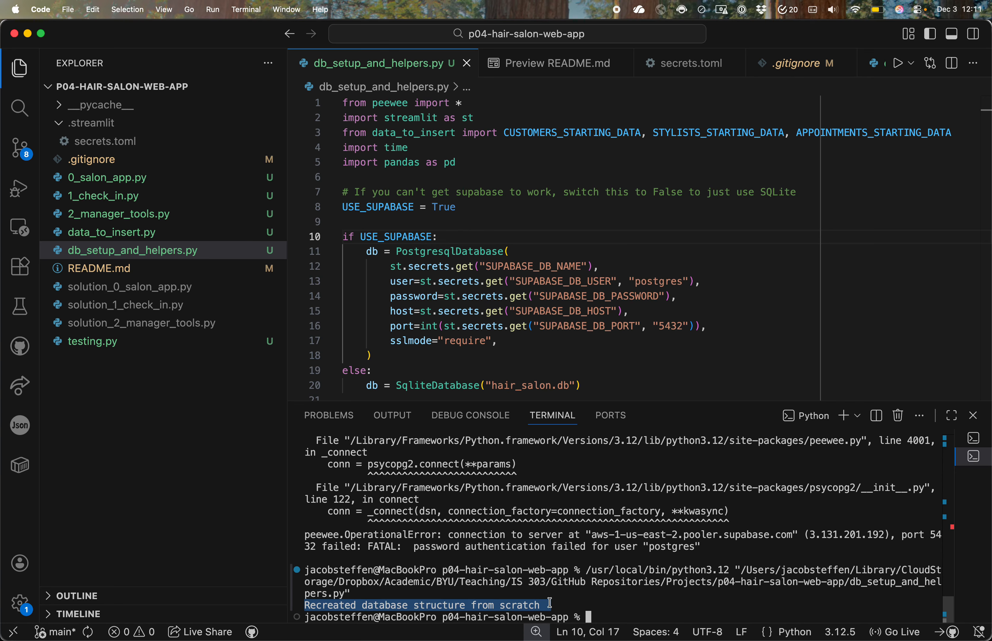
Step: Switch to the Supabase project in Chrome, maximize the window and close the project's connection details
key(alt+Tab)
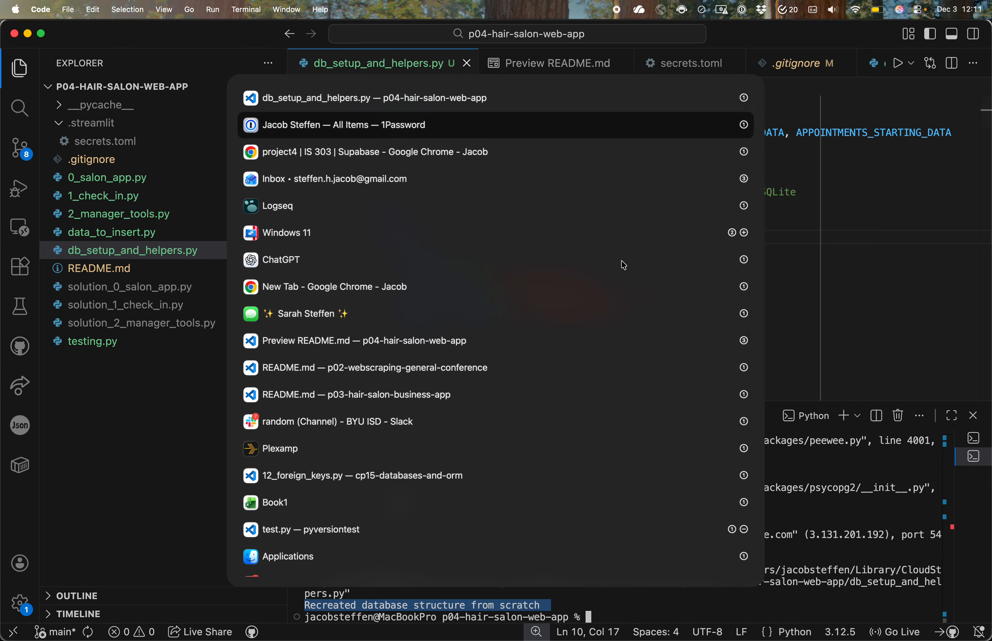
key(alt+Tab)
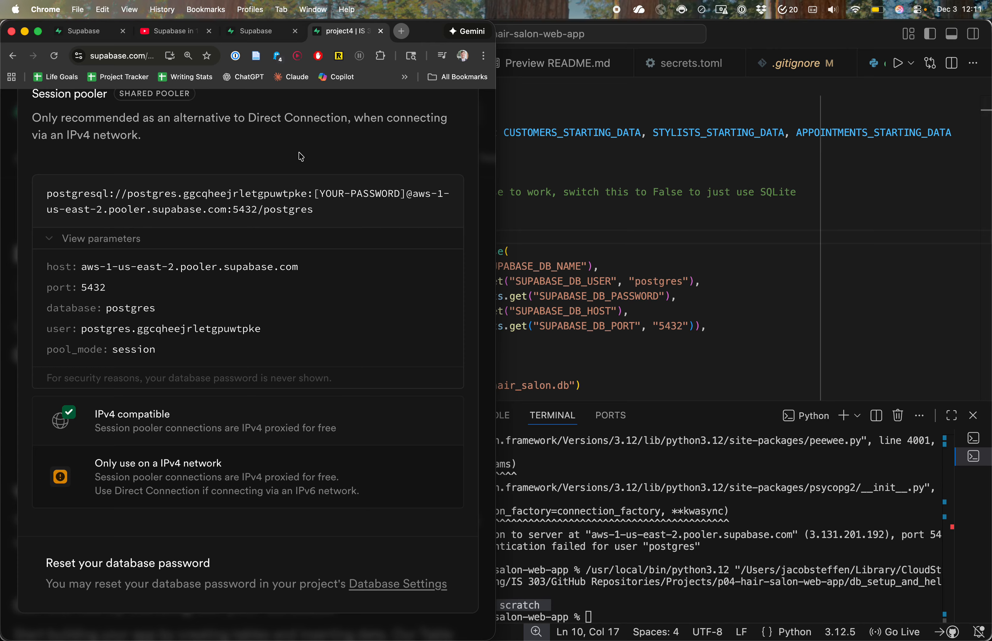
key(ctrl+alt+Return)
scroll(875, 142, up, 3)
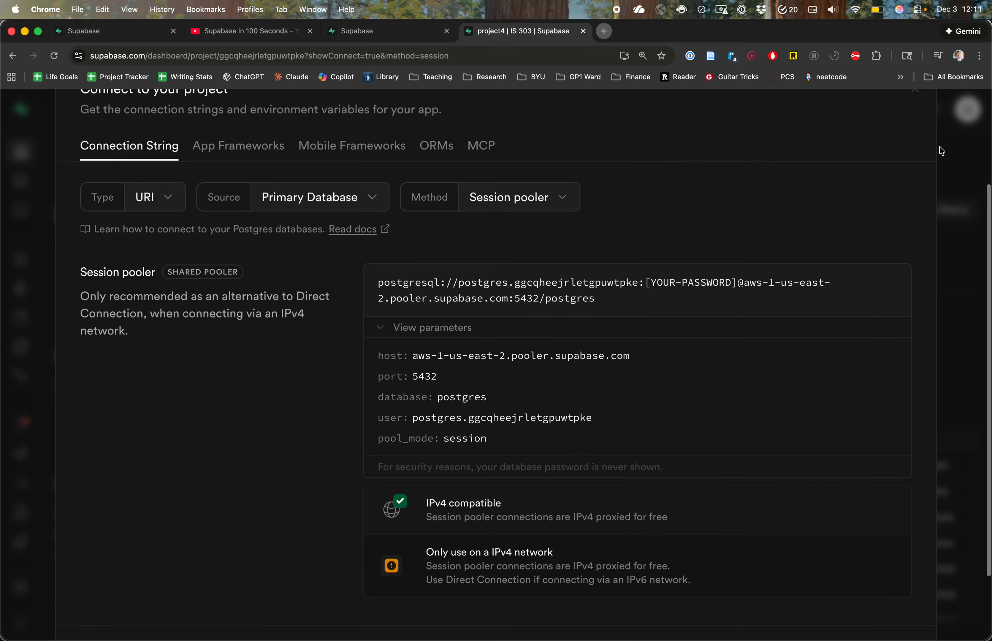
key(super+minus)
scroll(797, 121, up, 5)
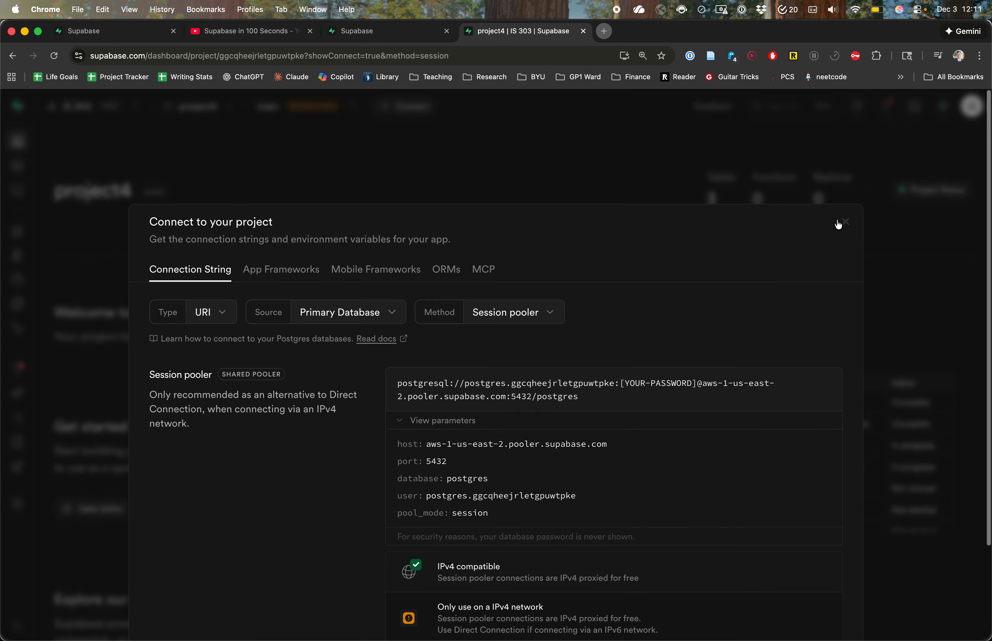
click(846, 225)
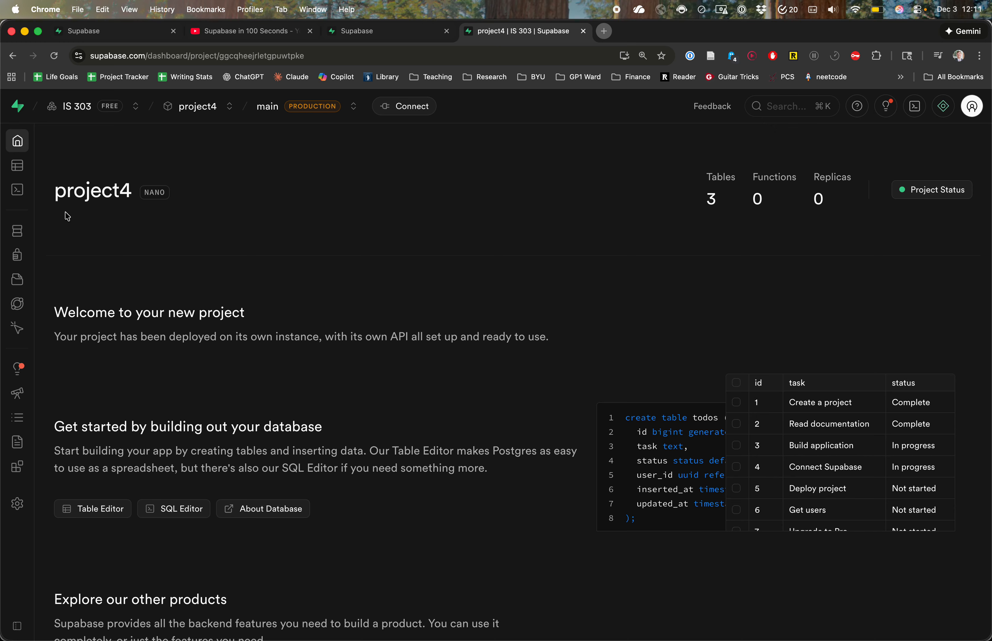
Step: Review the records of the appointment, customer and stylist tables in the Table Editor and return to VS Code
mouse_move(18, 166)
click(59, 170)
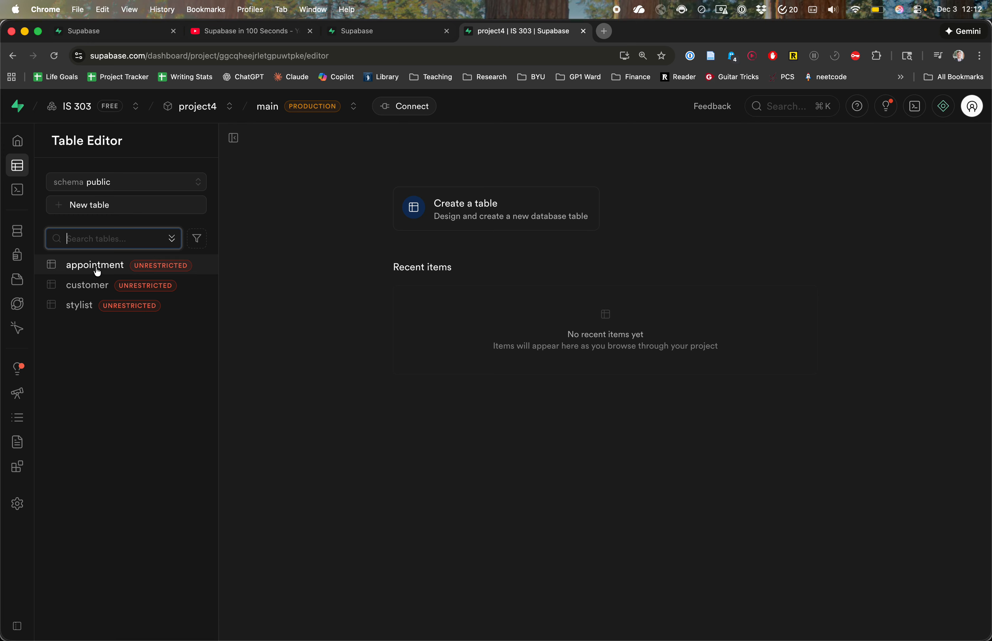
click(95, 266)
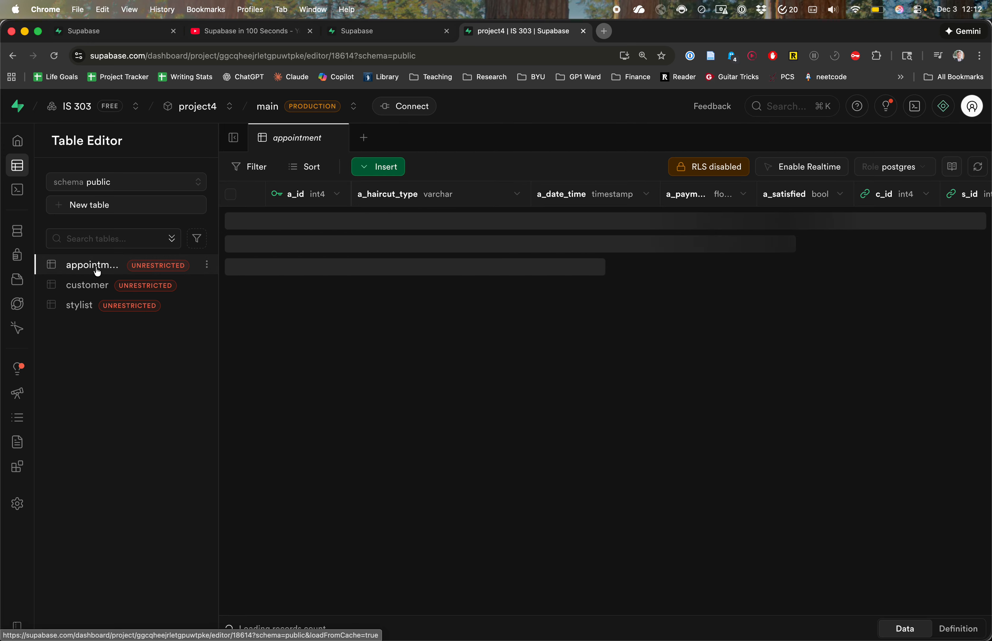
scroll(399, 277, down, 3)
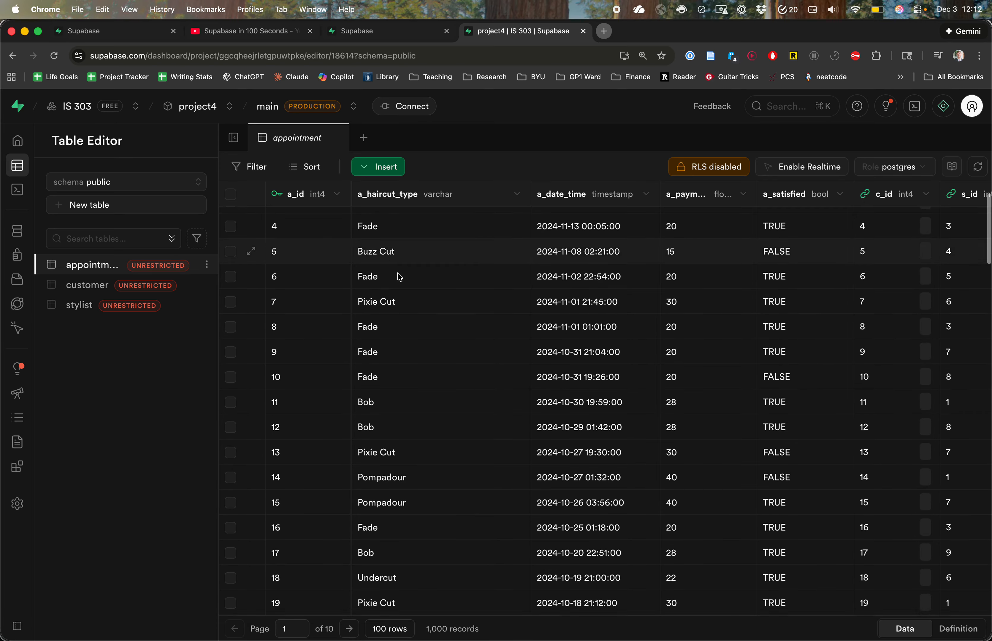
scroll(399, 277, up, 3)
click(98, 286)
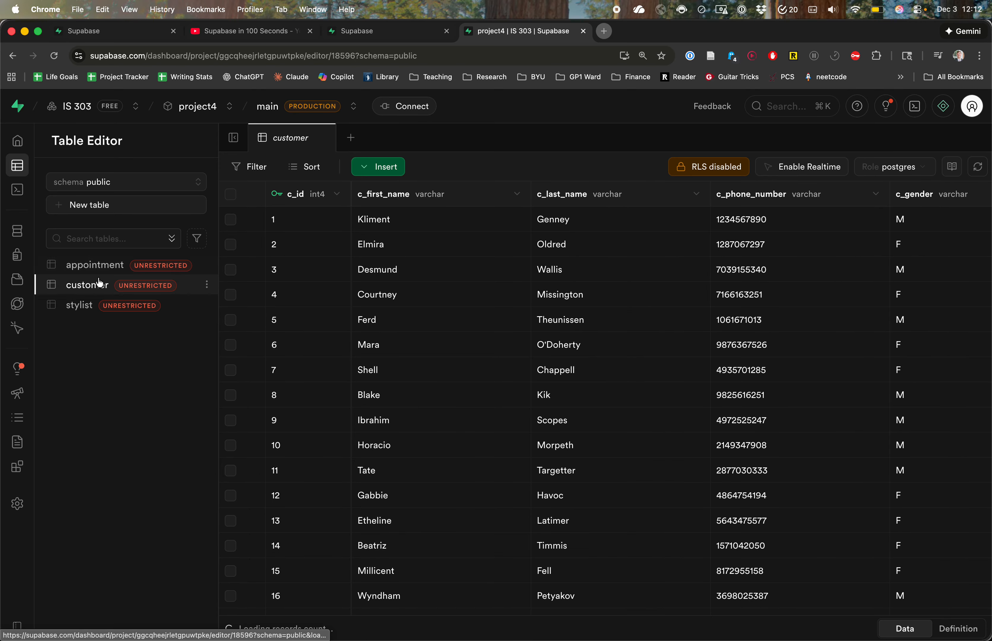
click(86, 310)
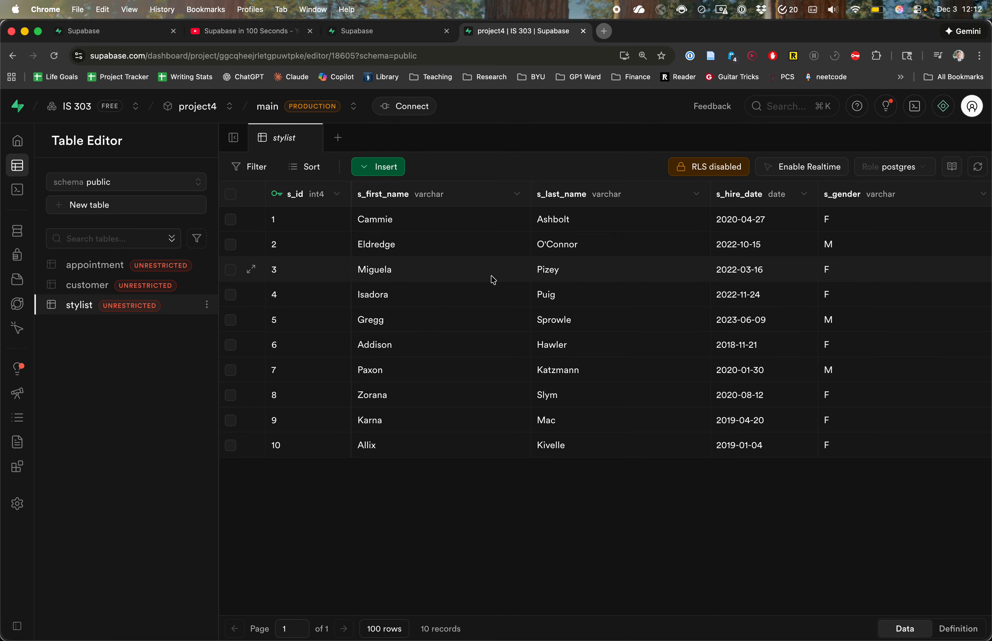
key(super+Tab)
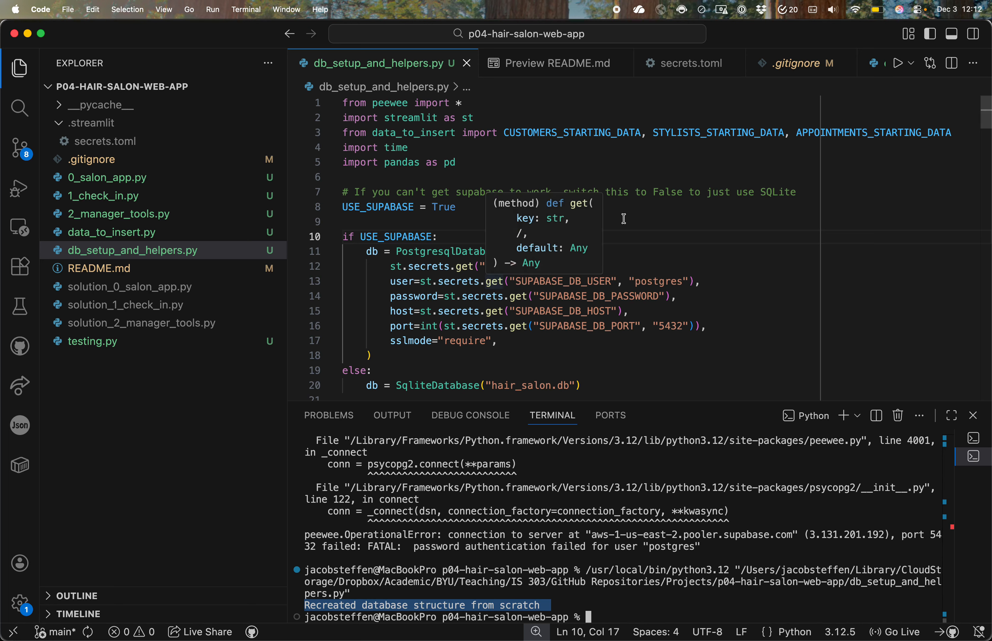